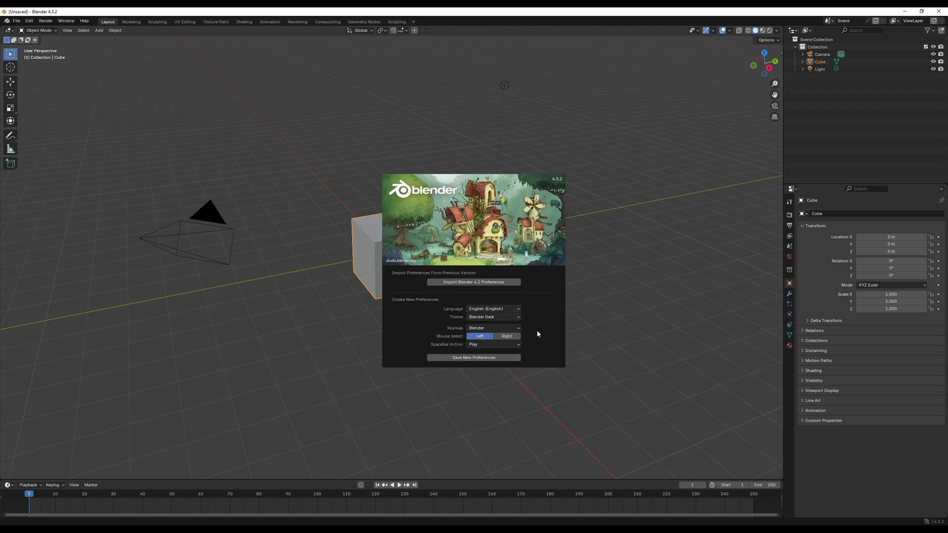
Keep English as the language and the dark theme, after briefly trying the light theme.
left_click(489, 311)
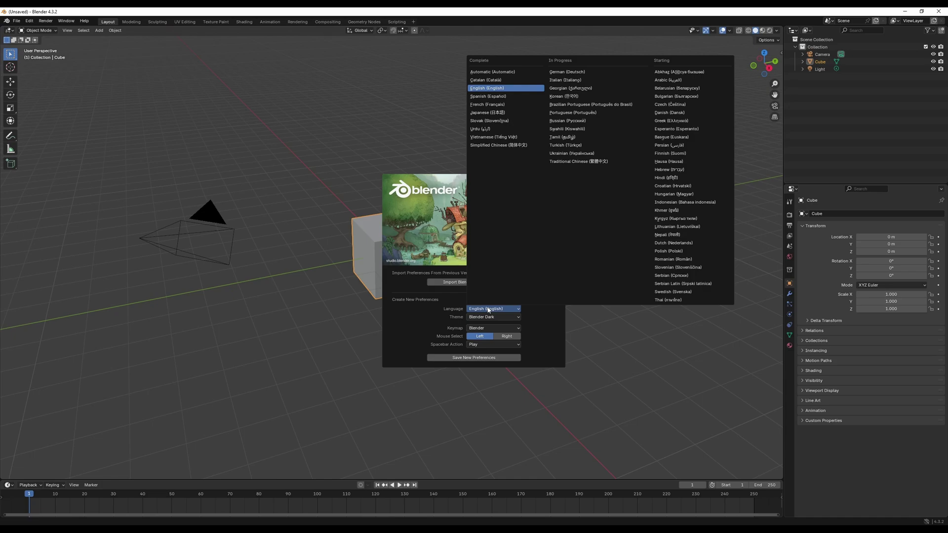
left_click(489, 310)
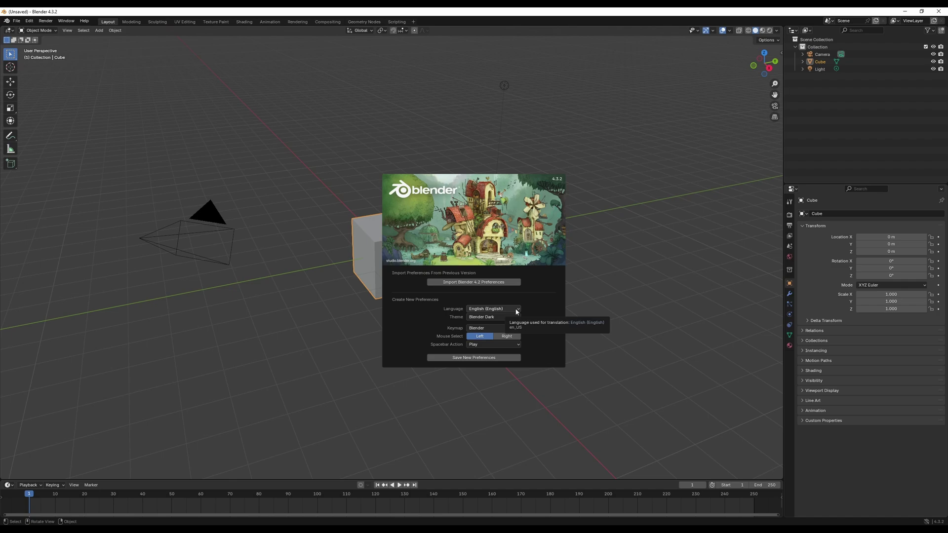
left_click(488, 318)
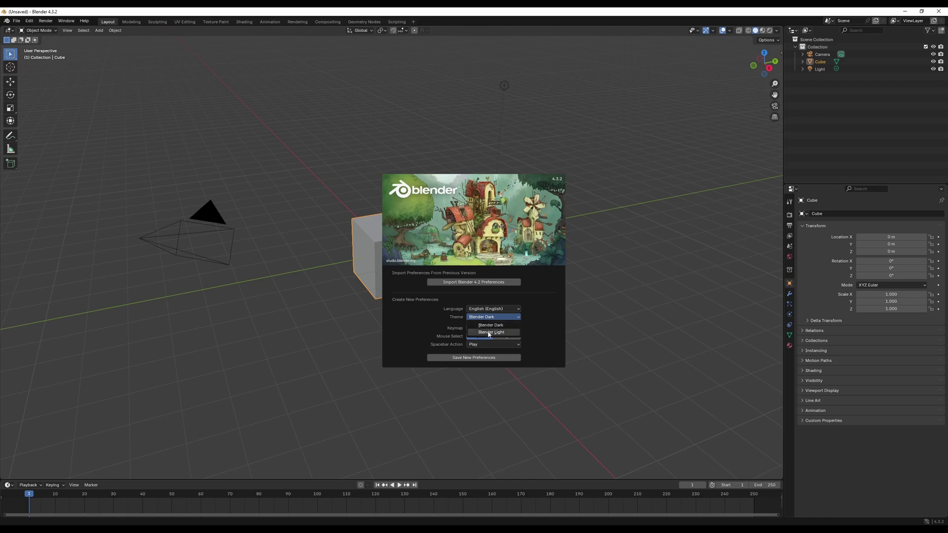
left_click(493, 320)
left_click(493, 319)
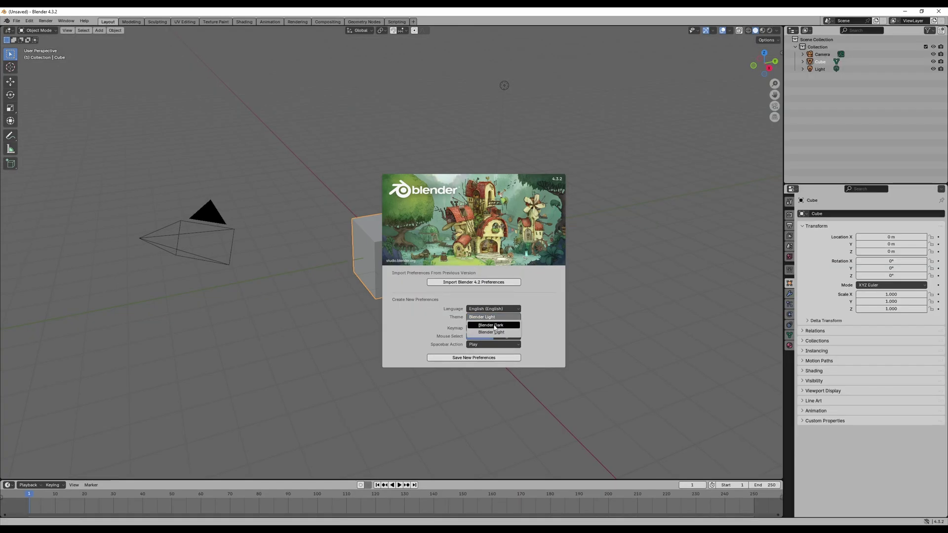
left_click(495, 326)
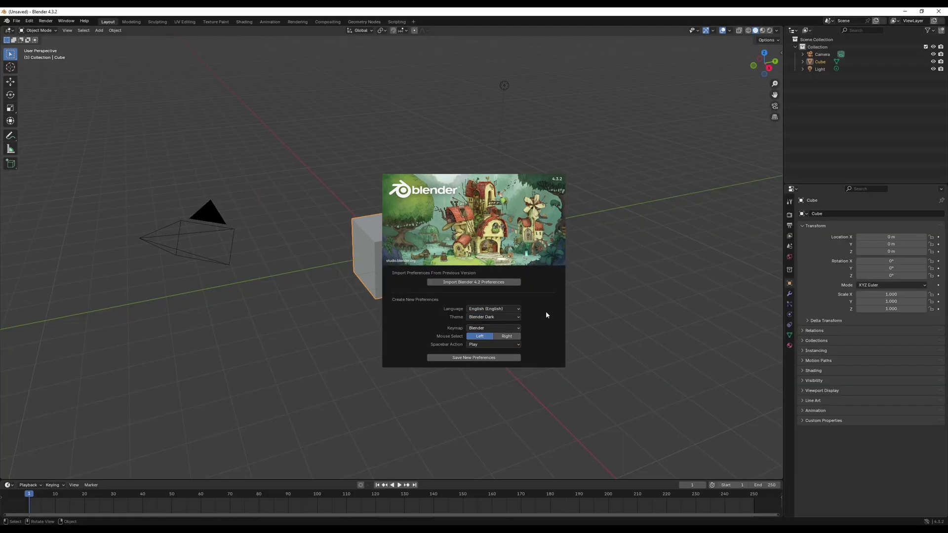
Keep the Blender keymap and set the Spacebar Action to Search.
left_click(478, 329)
left_click(486, 336)
left_click(520, 345)
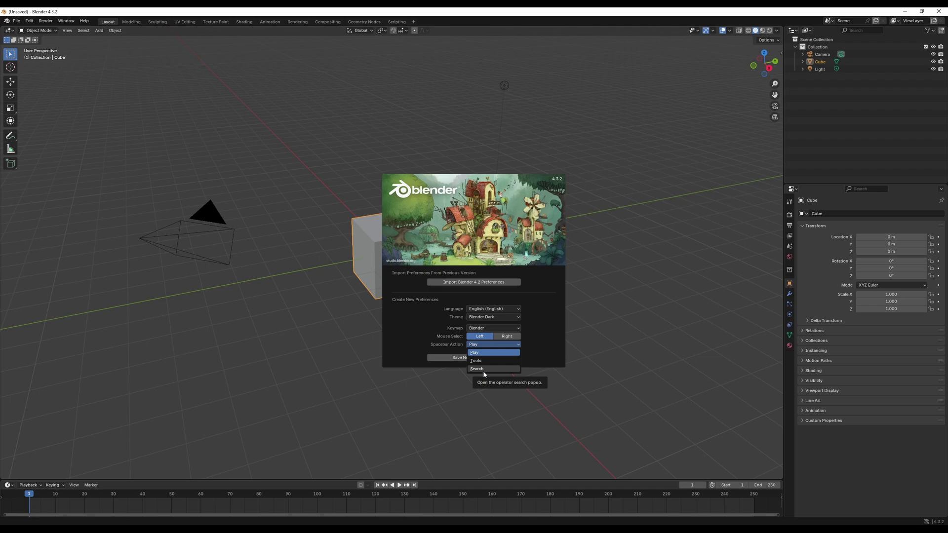
left_click(484, 370)
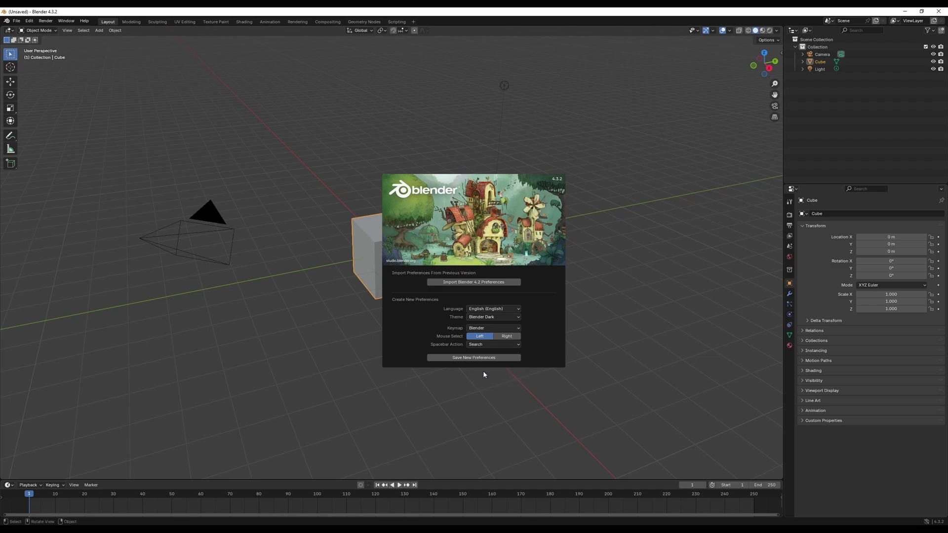
Save the new preferences and dismiss the splash screen to show the default cube scene.
left_click(459, 358)
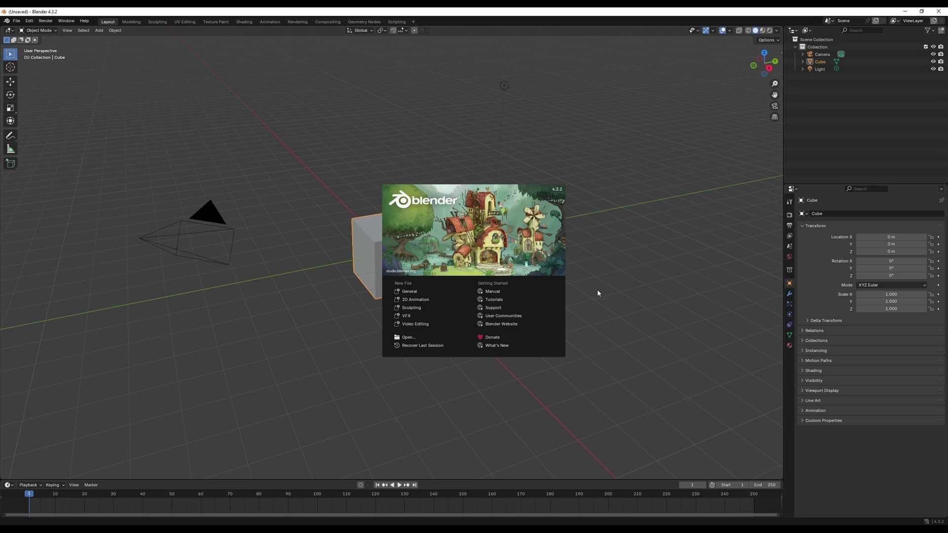
left_click(612, 266)
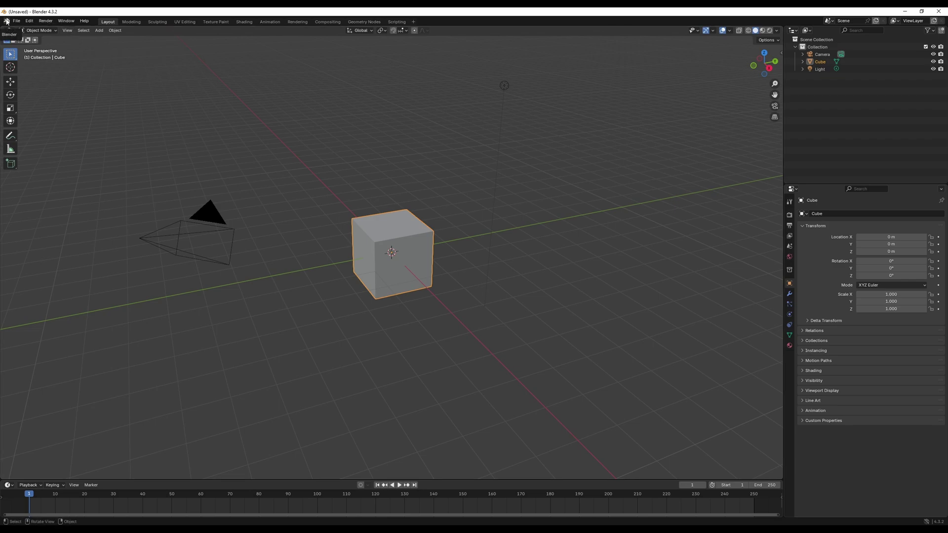
Reopen the splash screen from the Blender logo menu, close it, then open the Edit menu.
left_click(7, 21)
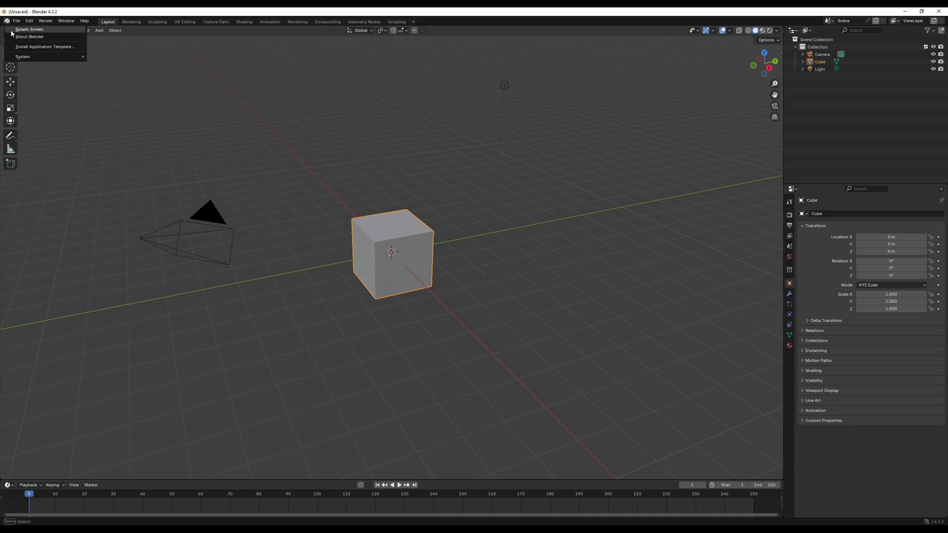
left_click(12, 31)
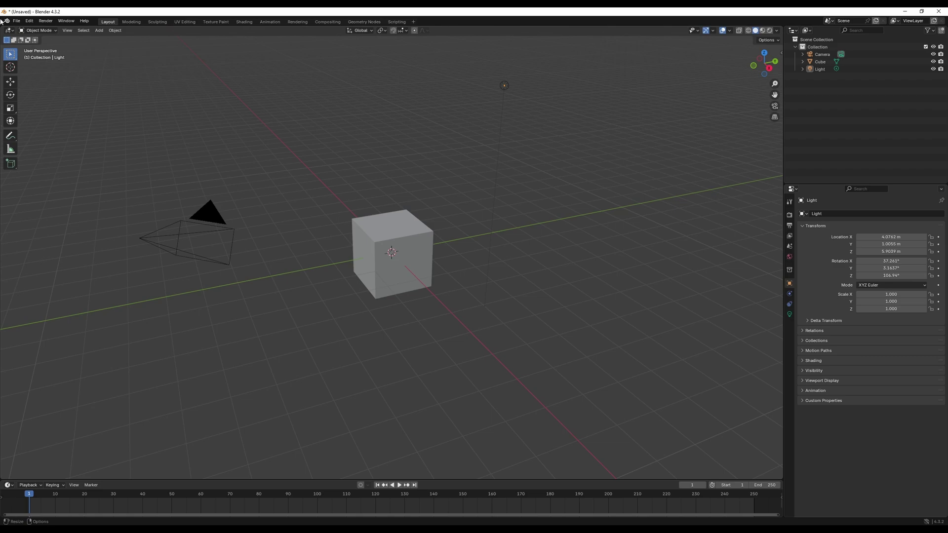
left_click(31, 22)
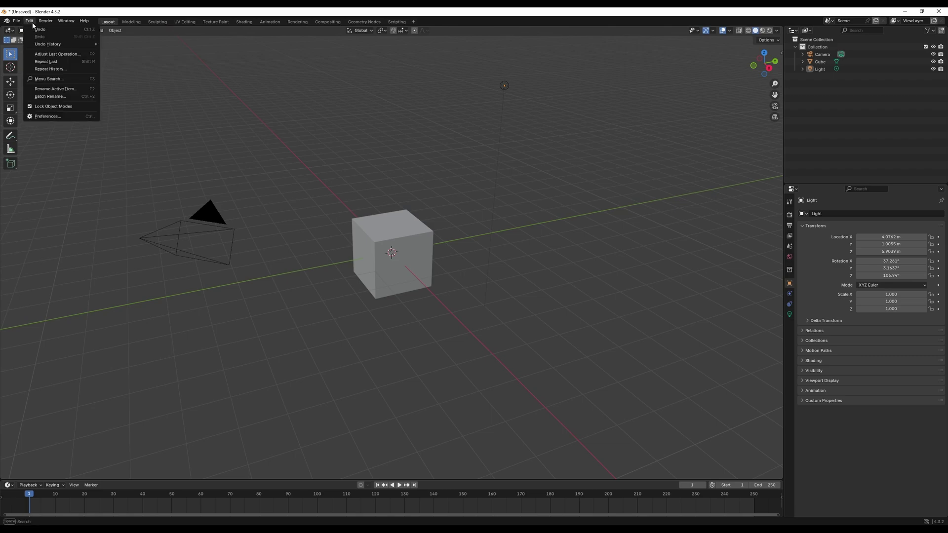
Open Preferences and set the interface Resolution Scale to 1.20, enlarging the window.
left_click(55, 116)
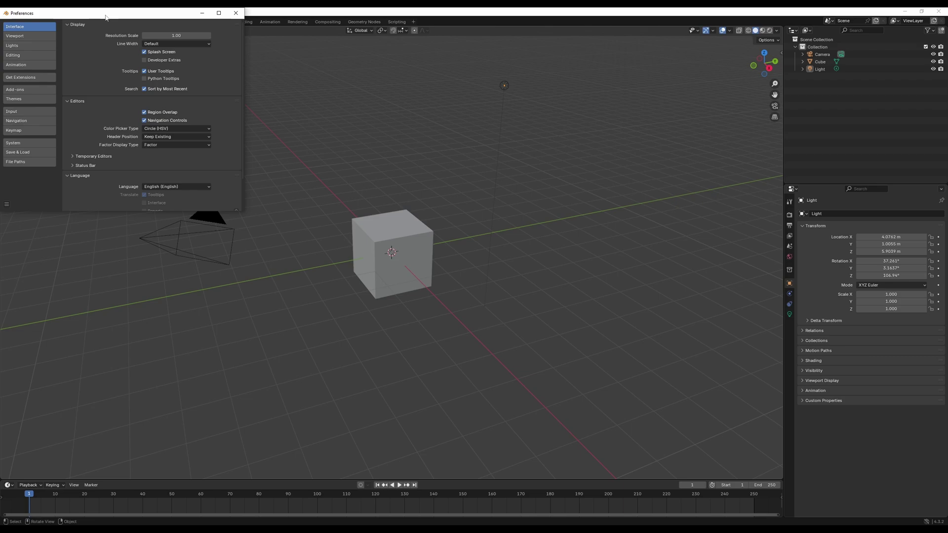
left_click_drag(326, 66, 413, 143)
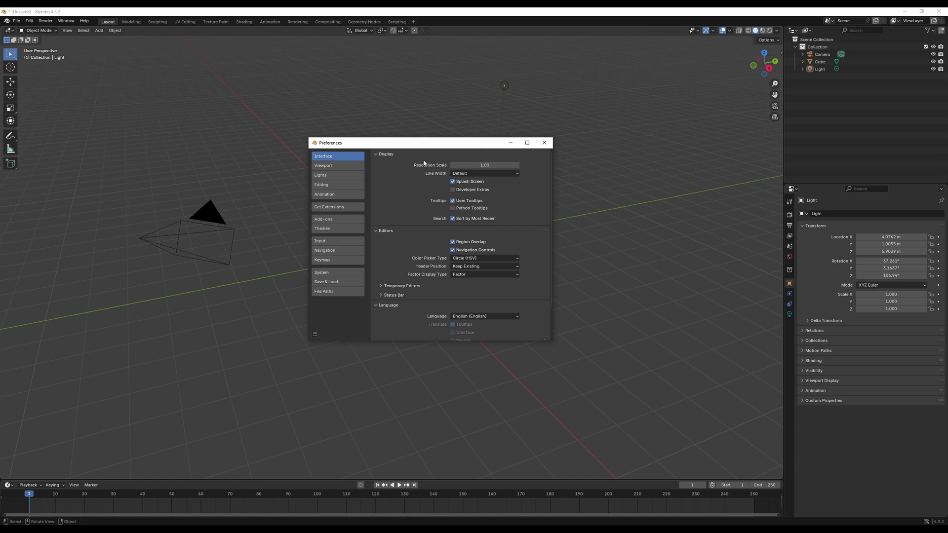
left_click(489, 165)
type("1.1")
key("Return")
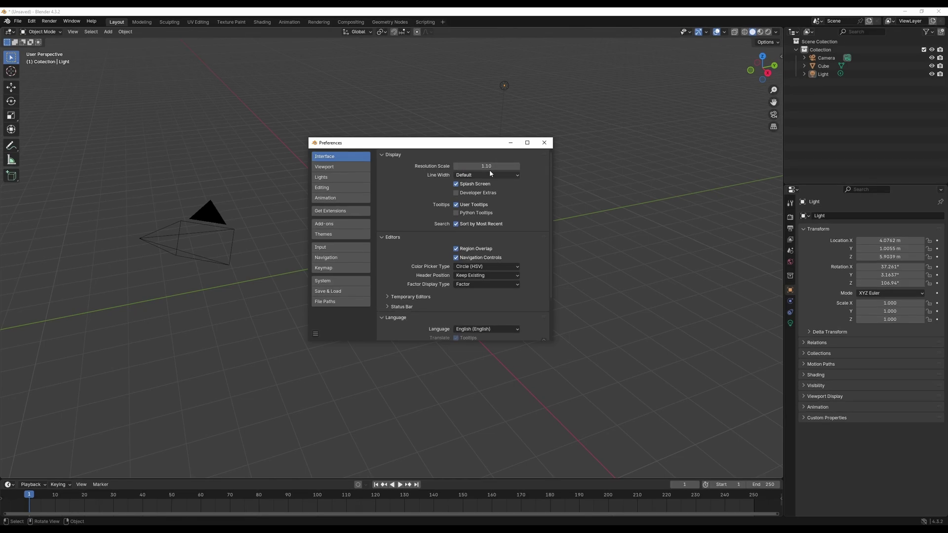
left_click(491, 165)
type("1")
type(".2")
key("Return")
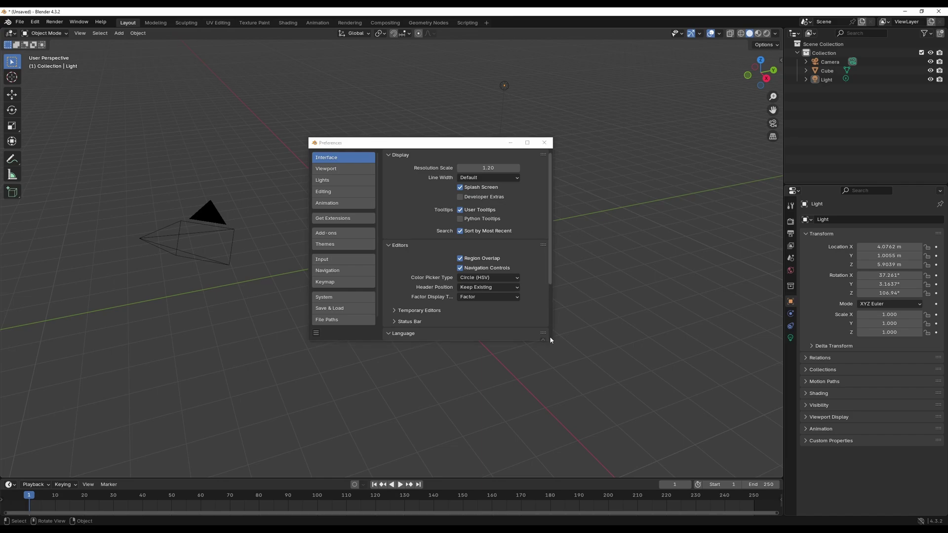
left_click_drag(552, 340, 616, 430)
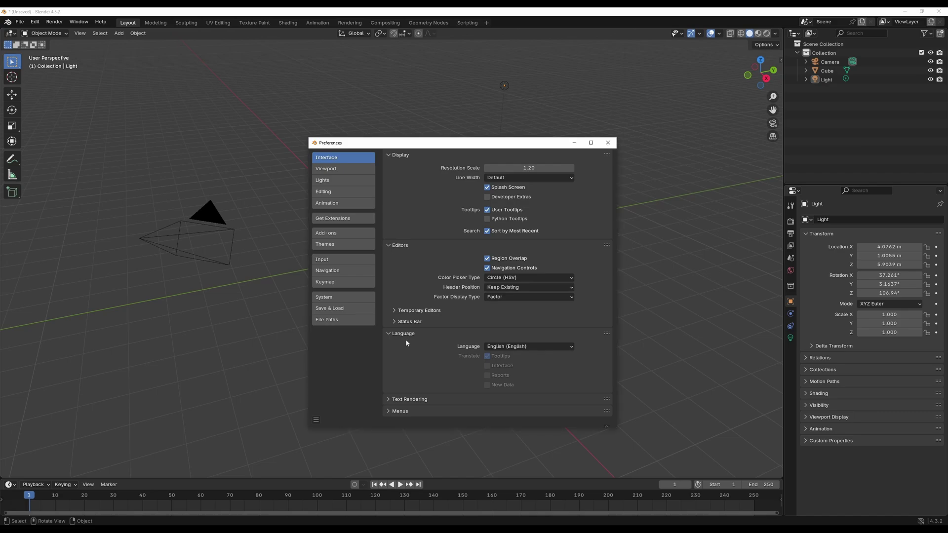
Enable Open on Mouse Over for menus with a Top Level delay of 2.
left_click(515, 346)
left_click(406, 411)
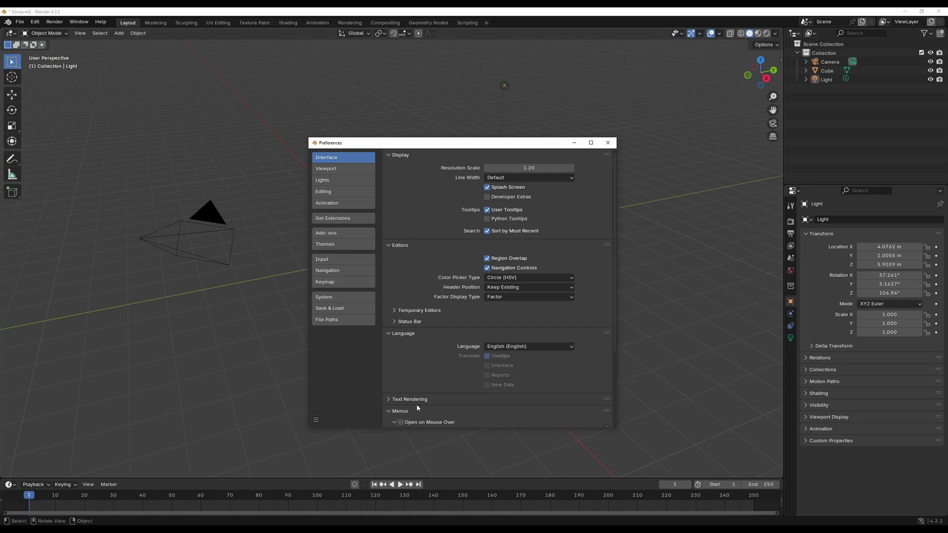
scroll(416, 402, "down", 5)
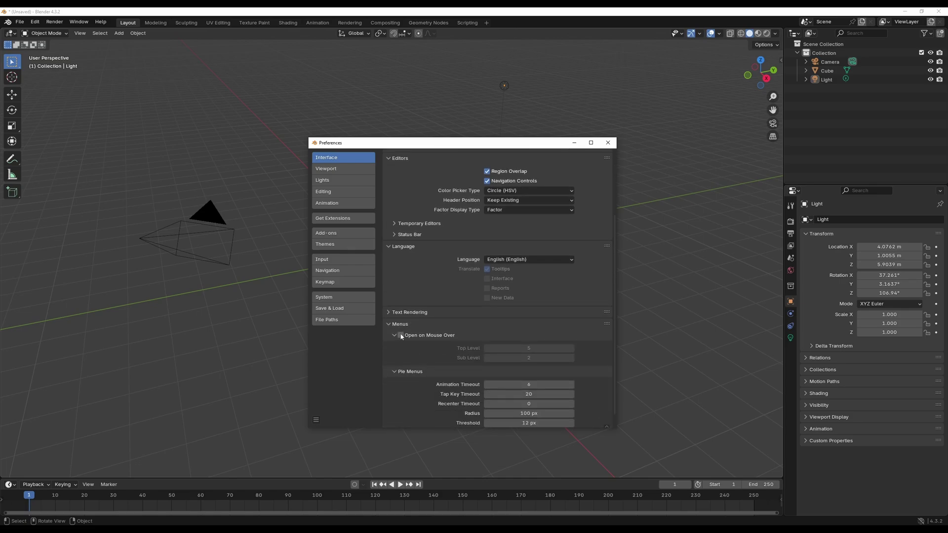
left_click(401, 336)
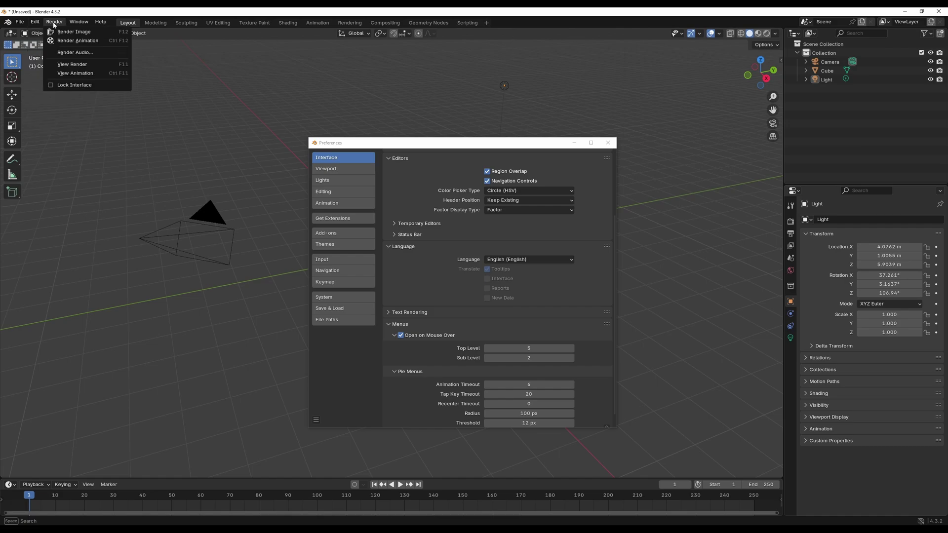
mouse_move(529, 358)
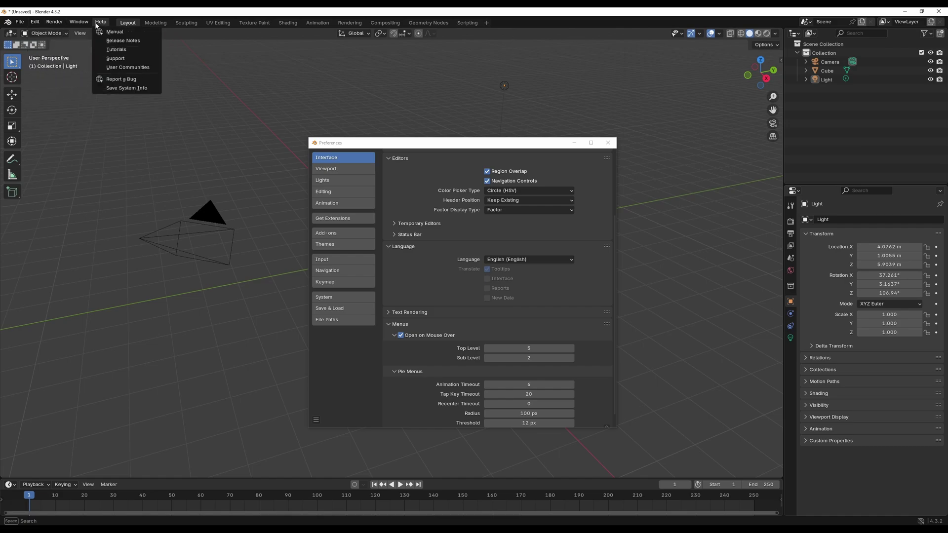
left_click(549, 347)
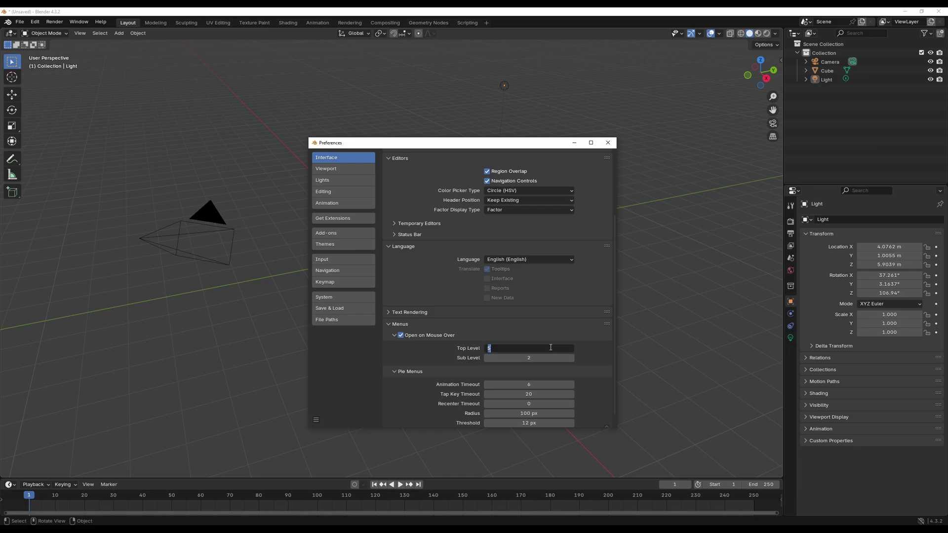
type("2")
key("Return")
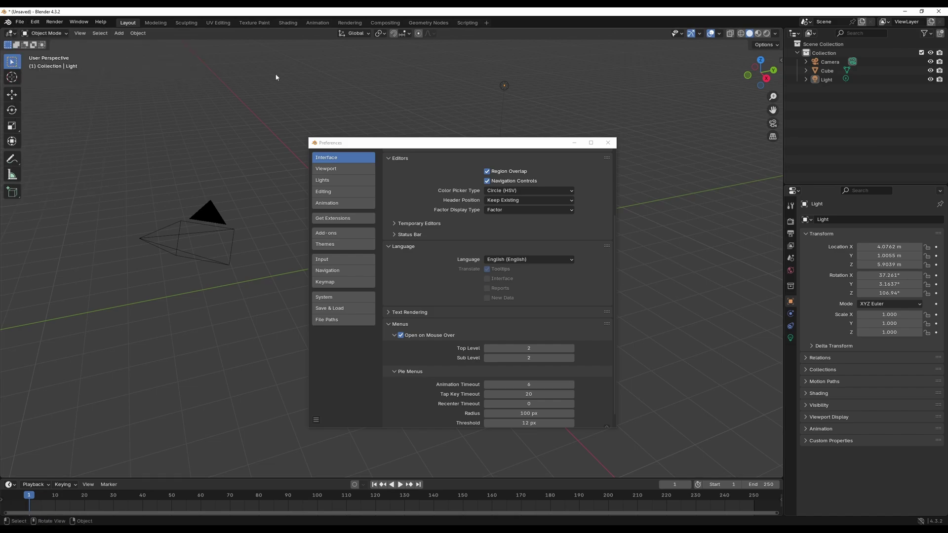
left_click(352, 418)
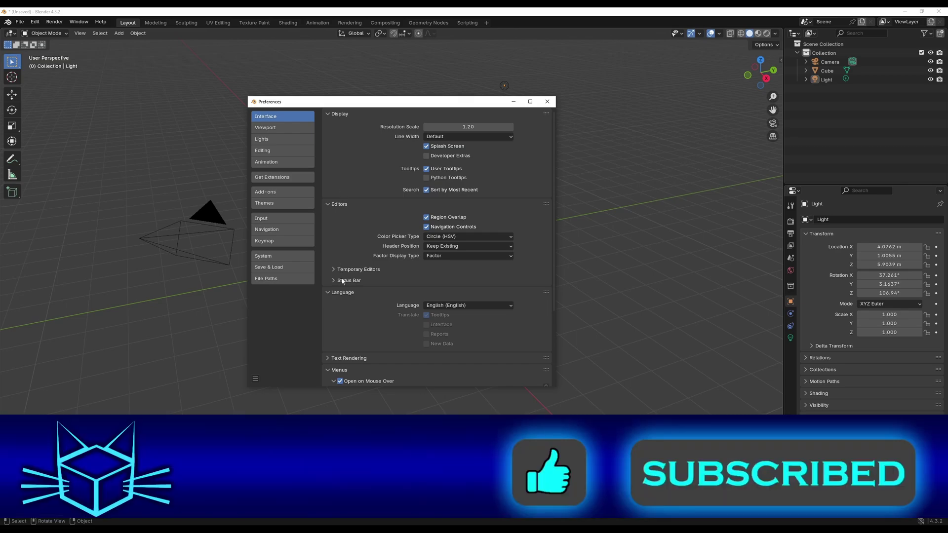
Show Scene Statistics, Scene Duration, System Memory and Video Memory in the status bar.
left_click(343, 280)
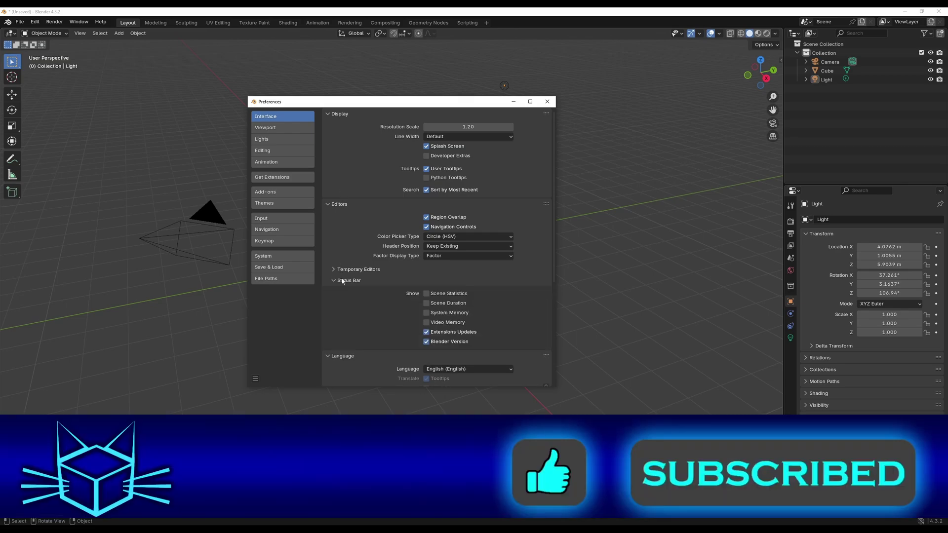
left_click(442, 296)
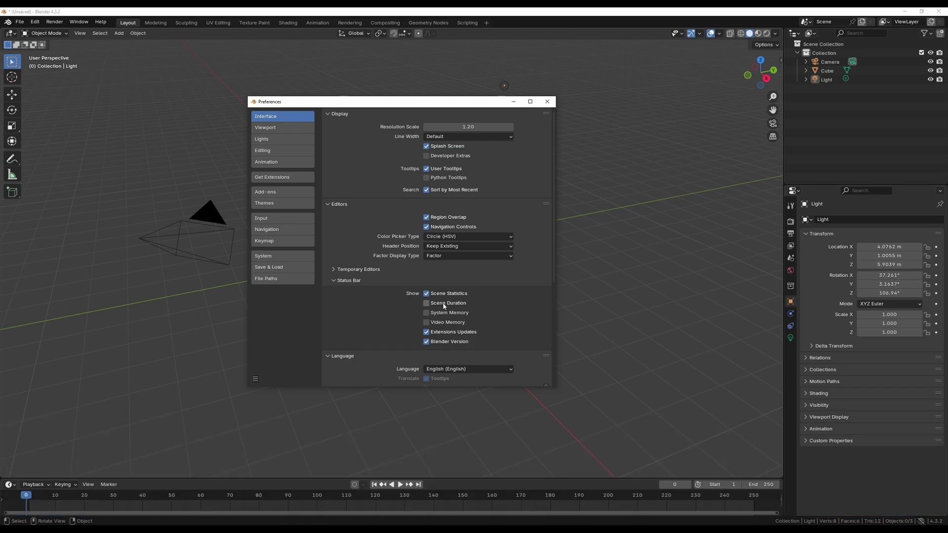
left_click(444, 303)
left_click(440, 312)
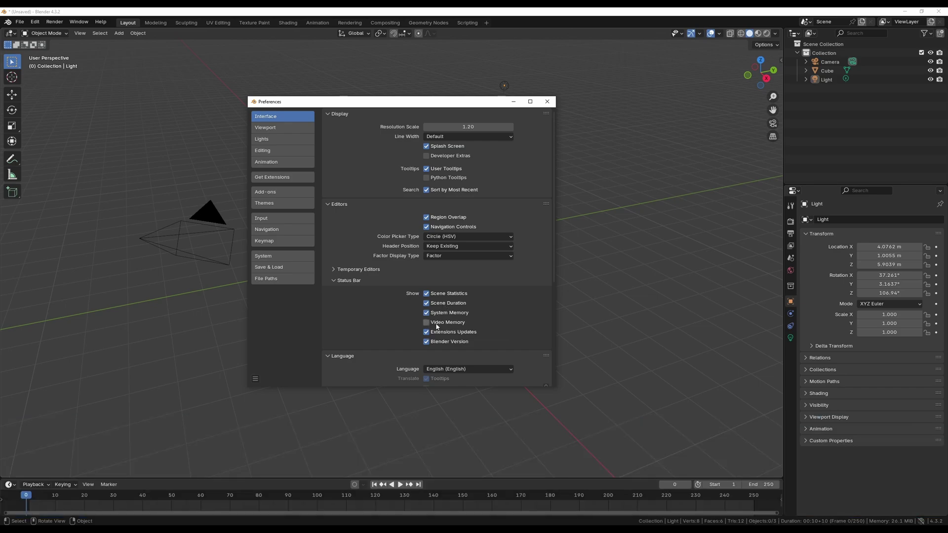
left_click(437, 324)
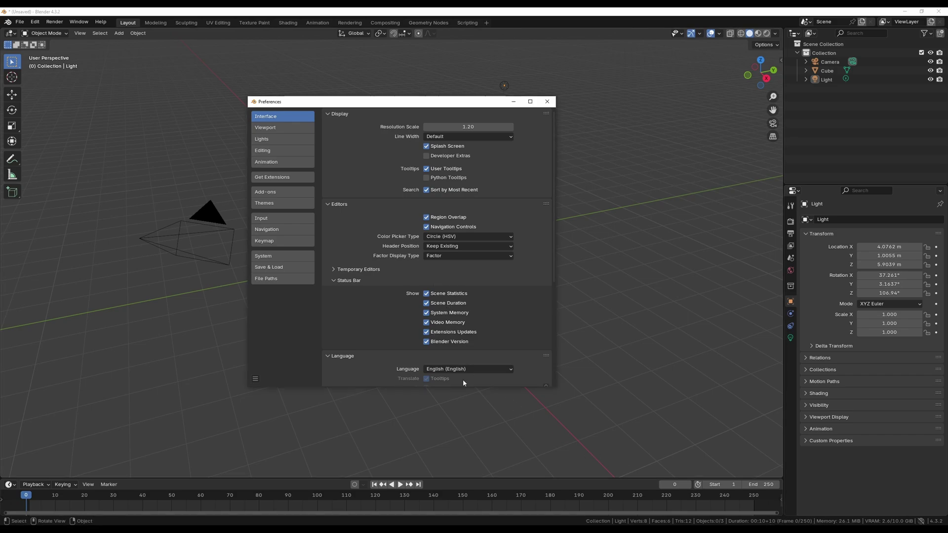
right_click(683, 521)
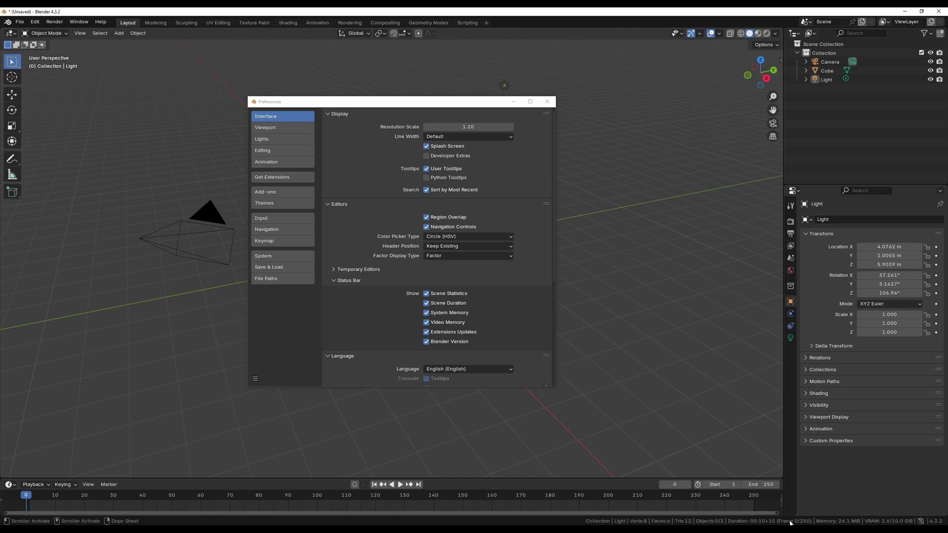
mouse_move(558, 496)
left_mouse_down()
mouse_move(731, 503)
mouse_move(25, 507)
left_mouse_up()
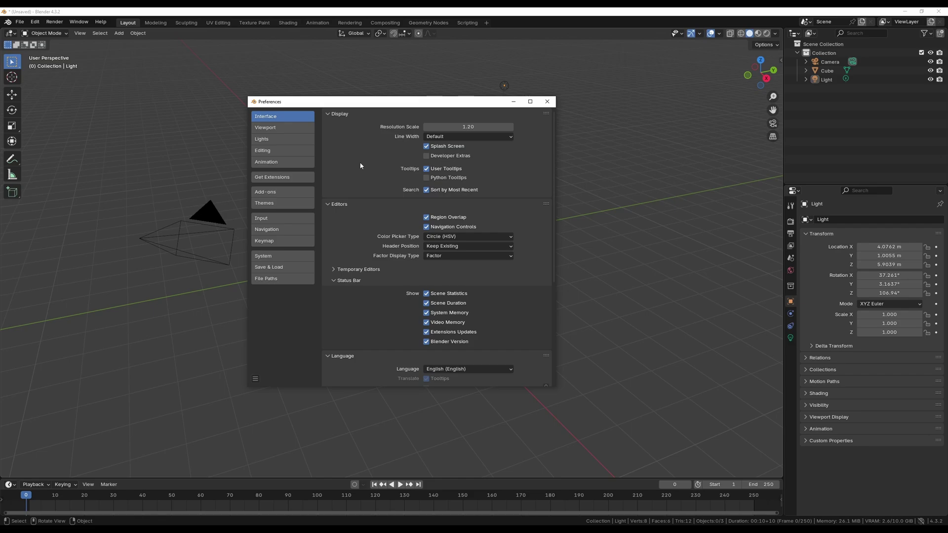
Set the Viewport navigation gizmo size to 200 px.
left_click(274, 129)
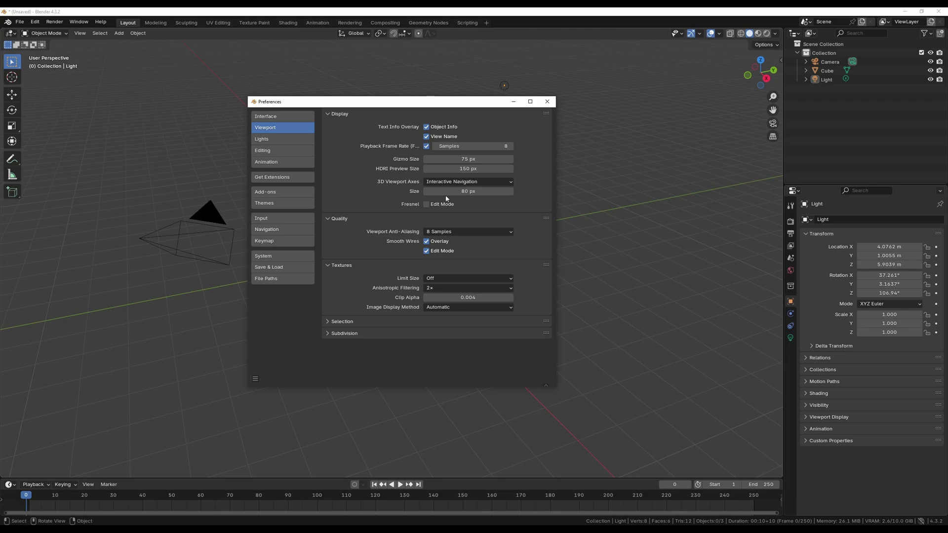
left_click(458, 192)
type("200")
key("Return")
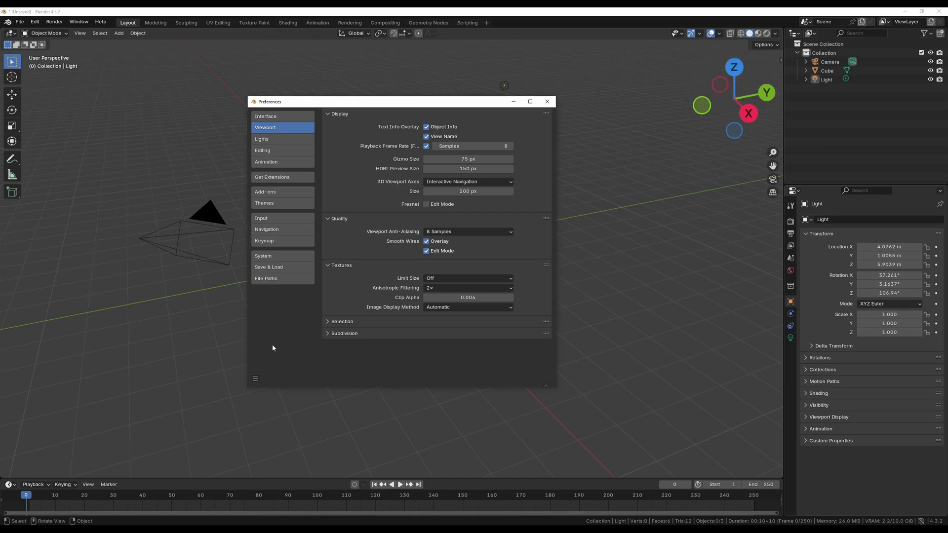
Turn on Enter Edit Mode for new objects in the Editing preferences.
left_click(277, 151)
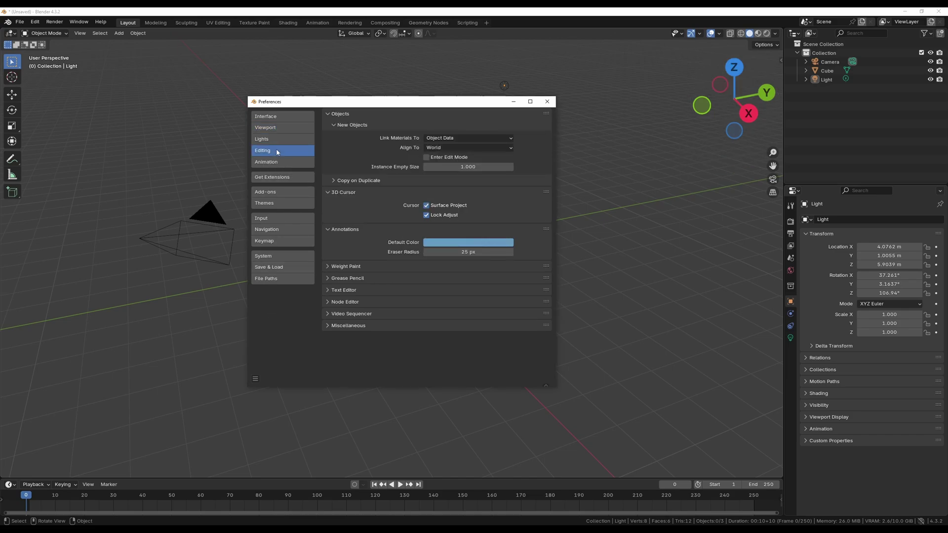
left_click(432, 157)
left_click(656, 402)
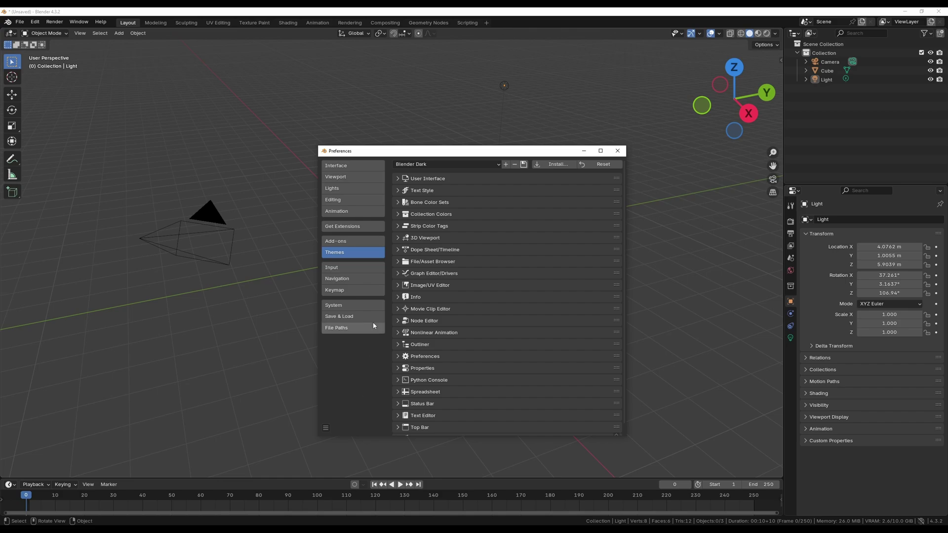
left_click(398, 238)
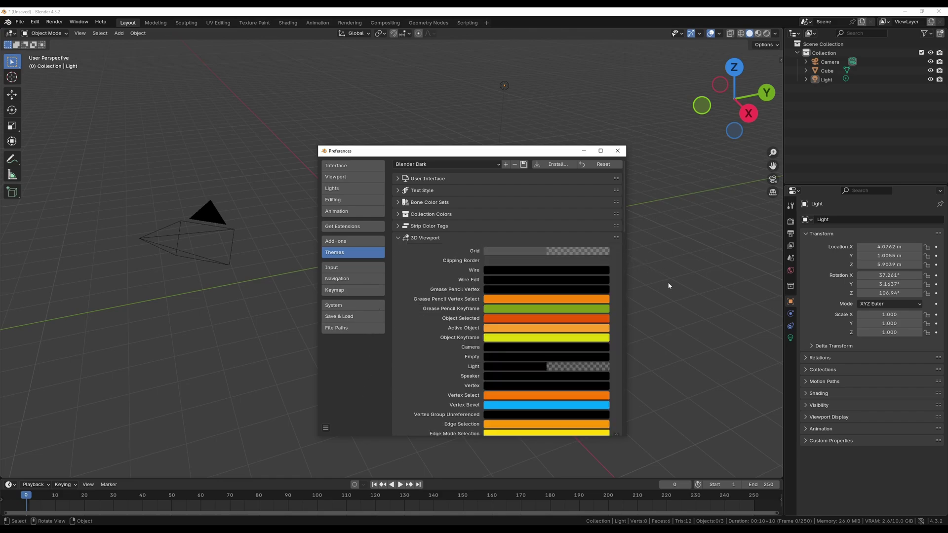
left_click(526, 255)
left_click_drag(603, 306, 602, 261)
left_click(585, 269)
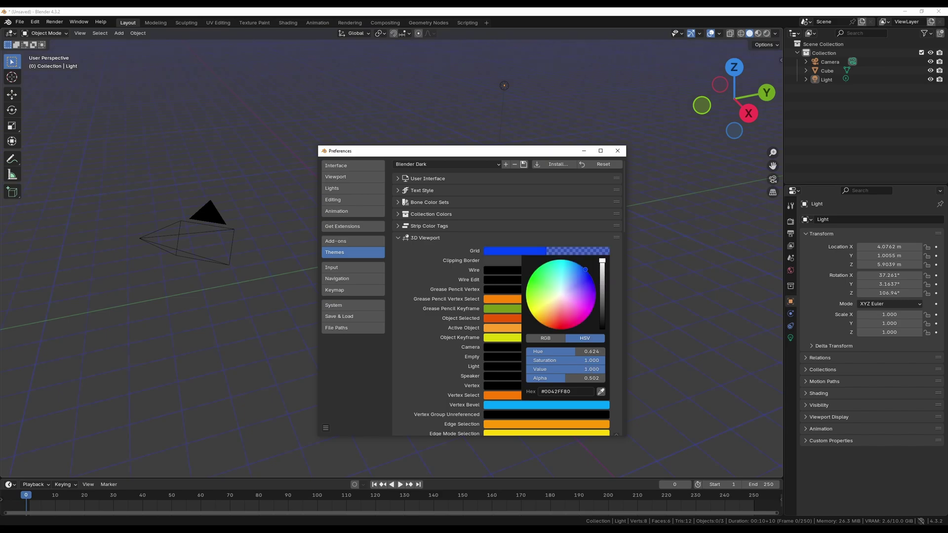
left_click(560, 300)
mouse_move(561, 300)
left_mouse_down()
mouse_move(559, 290)
mouse_move(602, 297)
left_mouse_up()
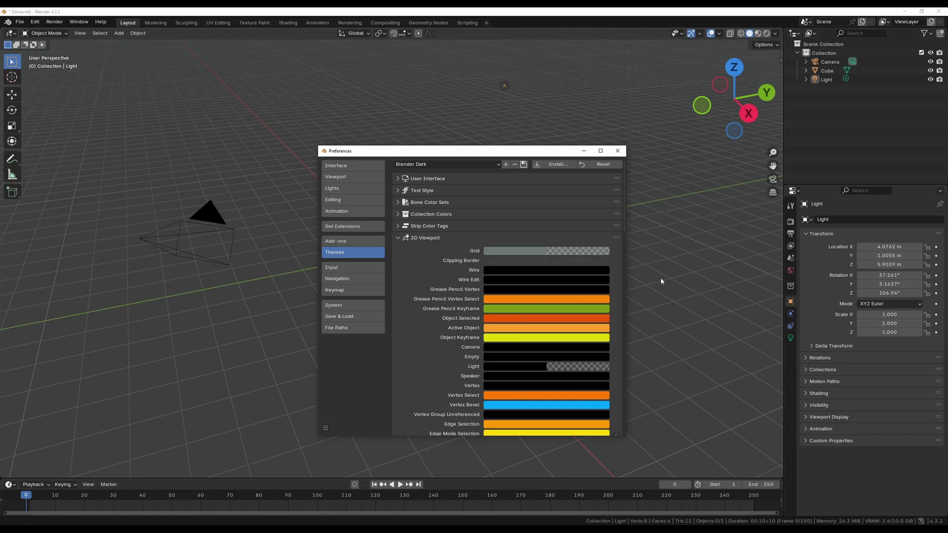
left_click(397, 237)
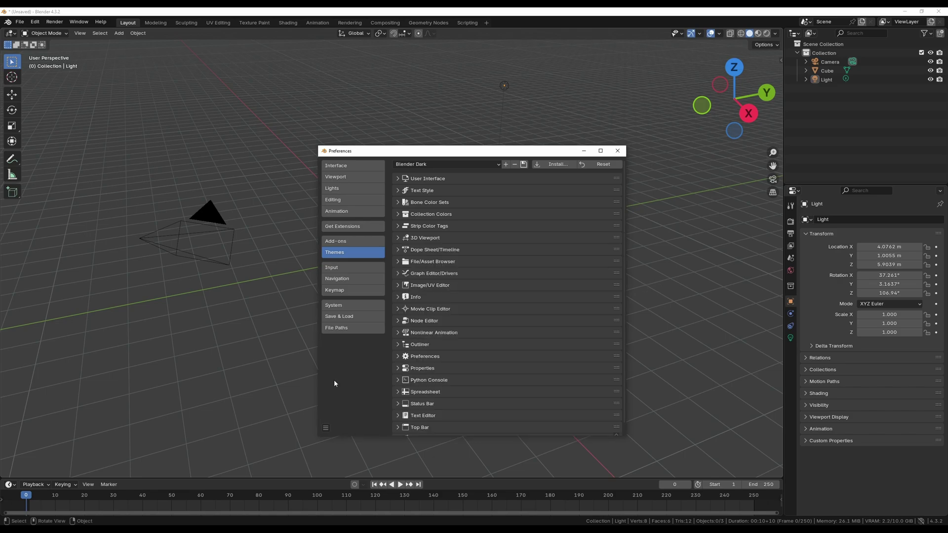
Enable Emulate Numpad and Emulate 3 Button Mouse, orbiting the viewport to test them.
left_click(340, 267)
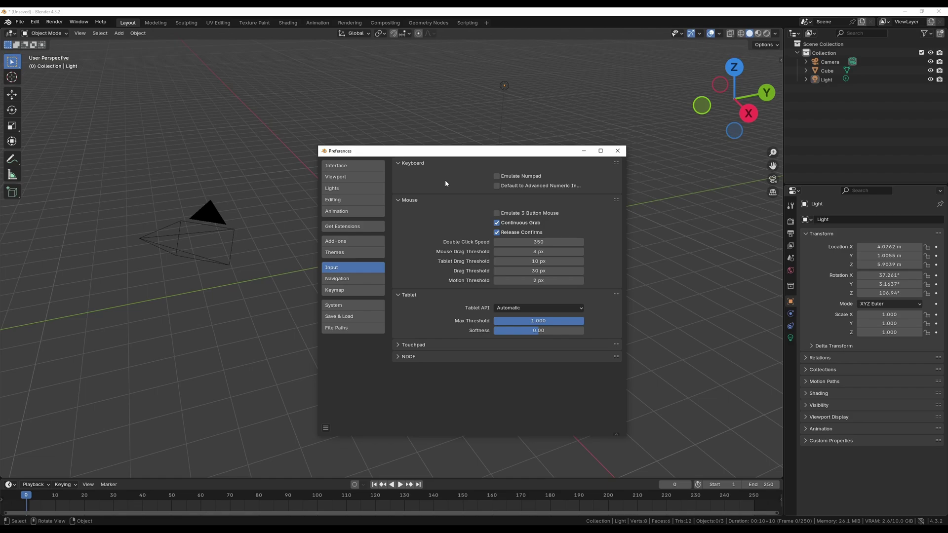
left_click(497, 177)
middle_click_drag(230, 218, 241, 222)
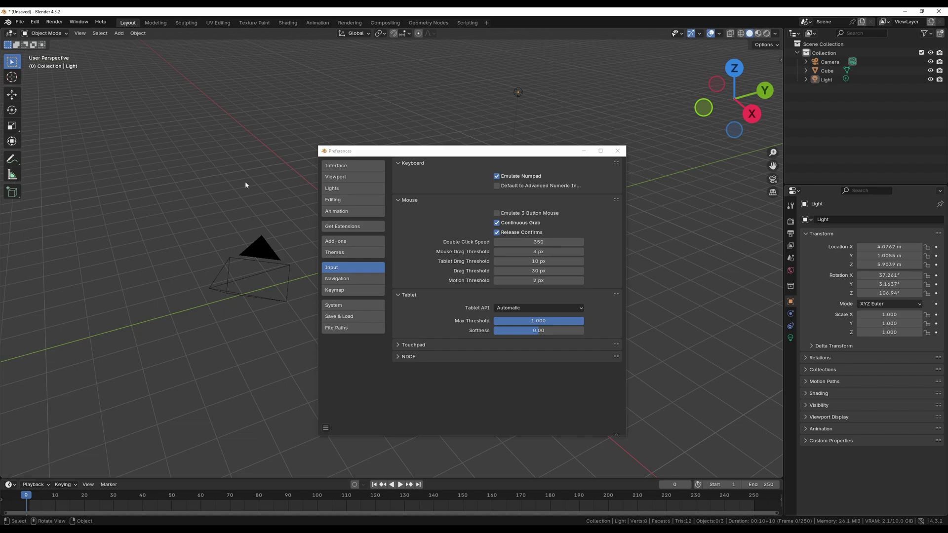
mouse_move(250, 164)
middle_mouse_down()
mouse_move(234, 119)
mouse_move(235, 176)
middle_mouse_up()
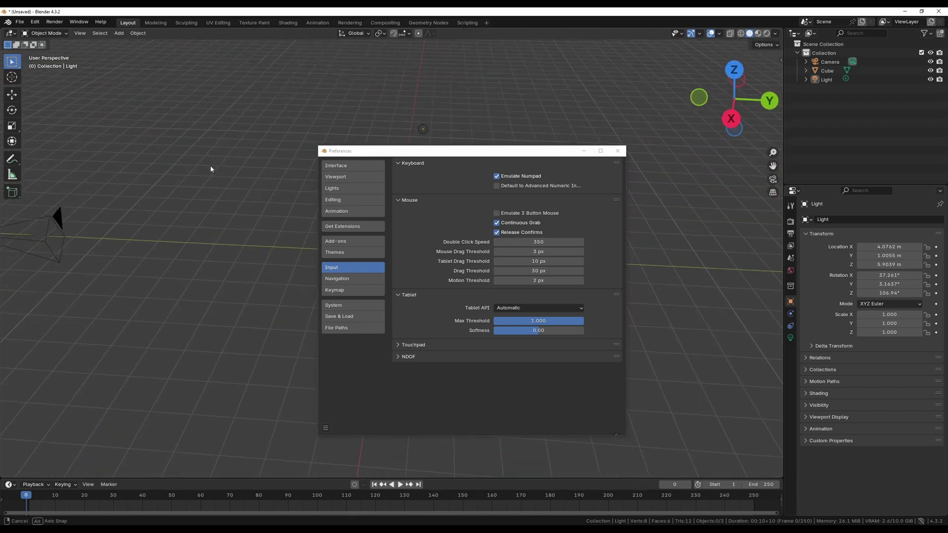
middle_click_drag(235, 176, 232, 152)
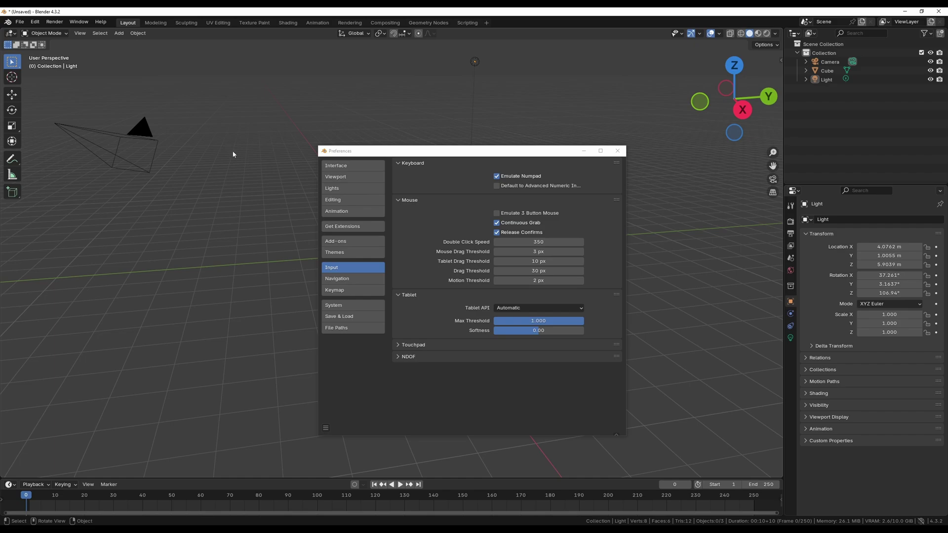
left_click(511, 216)
mouse_move(245, 117)
left_mouse_down("alt")
mouse_move(376, 102)
mouse_move(338, 68)
mouse_move(266, 84)
mouse_move(260, 125)
mouse_move(319, 373)
left_mouse_up("alt")
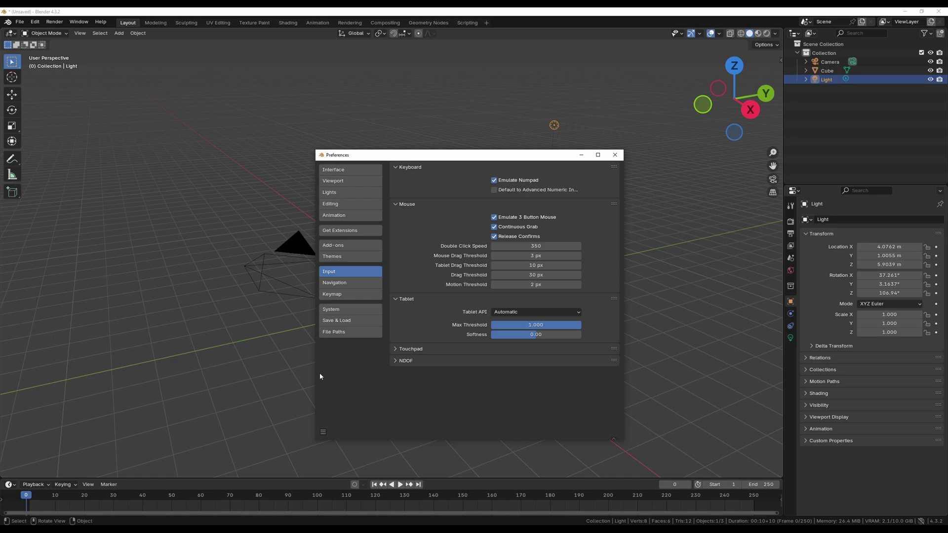
Enable Orbit Around Selection in Navigation preferences and test it by orbiting the cube.
left_click(344, 288)
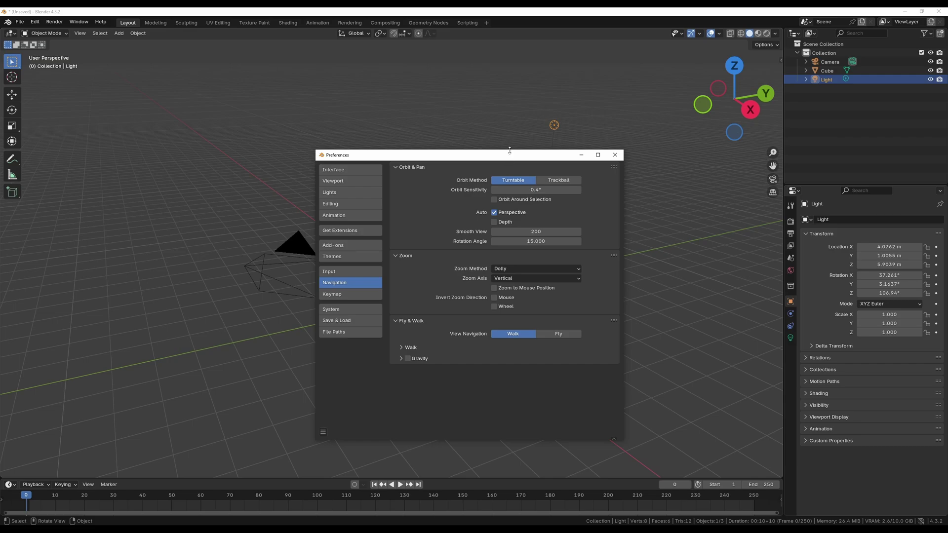
left_click_drag(510, 150, 829, 171)
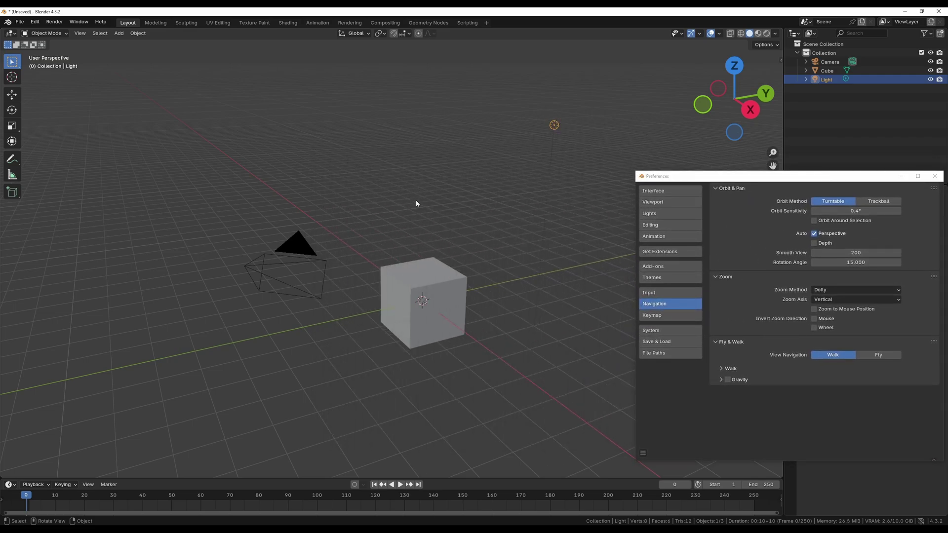
mouse_move(437, 257)
middle_mouse_down()
mouse_move(508, 276)
mouse_move(554, 260)
mouse_move(582, 222)
mouse_move(607, 217)
mouse_move(463, 199)
mouse_move(436, 242)
middle_mouse_up()
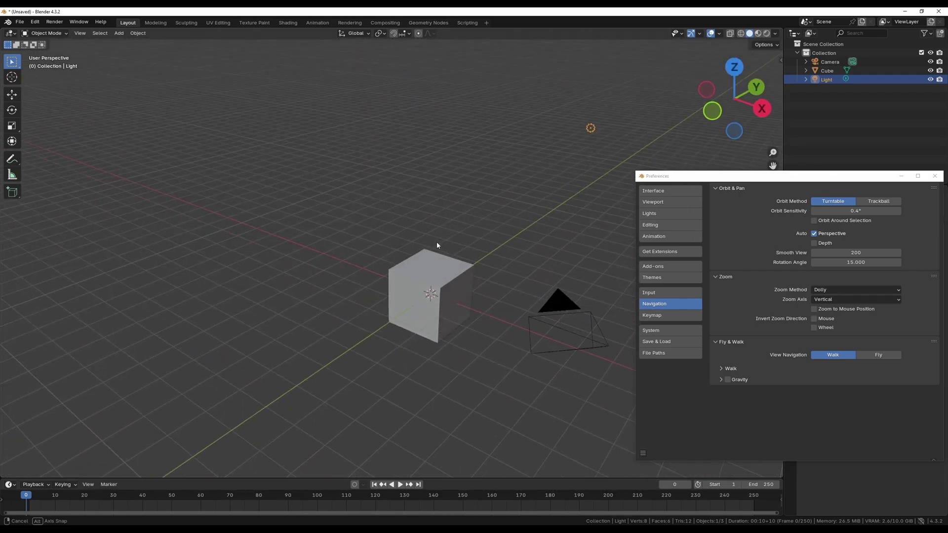
left_click(824, 223)
mouse_move(432, 179)
middle_mouse_down()
mouse_move(478, 221)
mouse_move(559, 222)
mouse_move(604, 197)
mouse_move(613, 154)
mouse_move(596, 126)
mouse_move(559, 110)
mouse_move(505, 133)
mouse_move(460, 222)
mouse_move(403, 173)
middle_mouse_up()
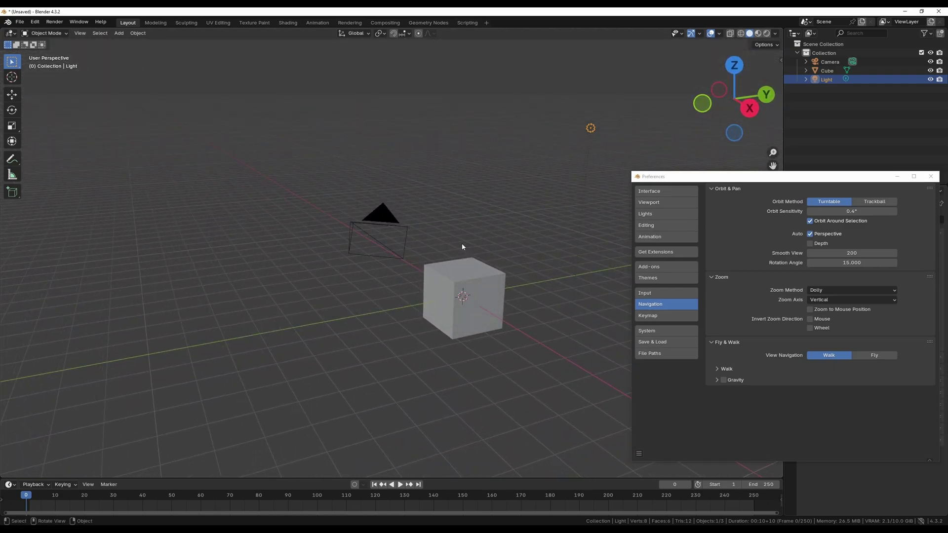
Enable Zoom to Mouse Position and test it by scroll-zooming, then select the cube.
scroll(460, 245, "down", 1)
scroll(461, 247, "down", 4)
scroll(448, 264, "up", 3)
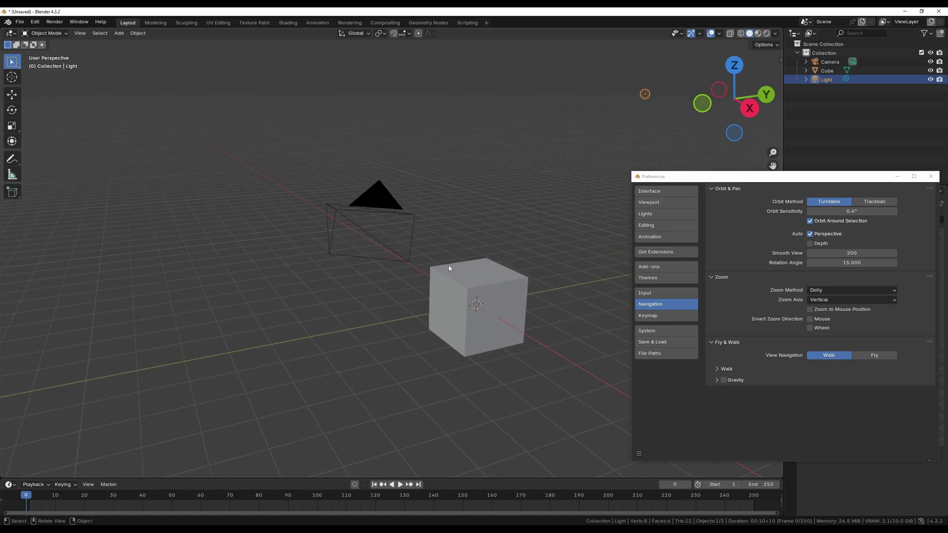
scroll(448, 265, "down", 1)
scroll(448, 265, "down", 1)
scroll(448, 265, "up", 4)
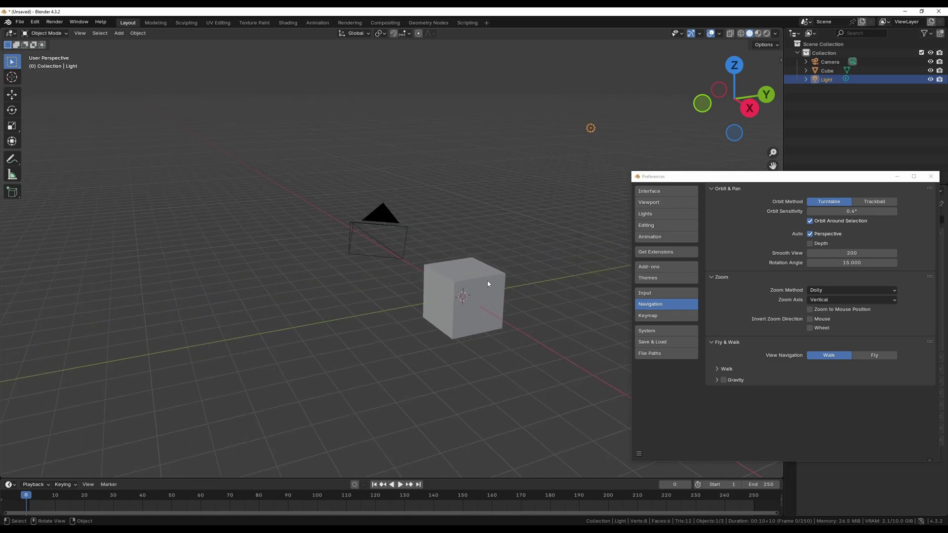
left_click(844, 310)
scroll(666, 101, "down", 1)
scroll(666, 100, "down", 3)
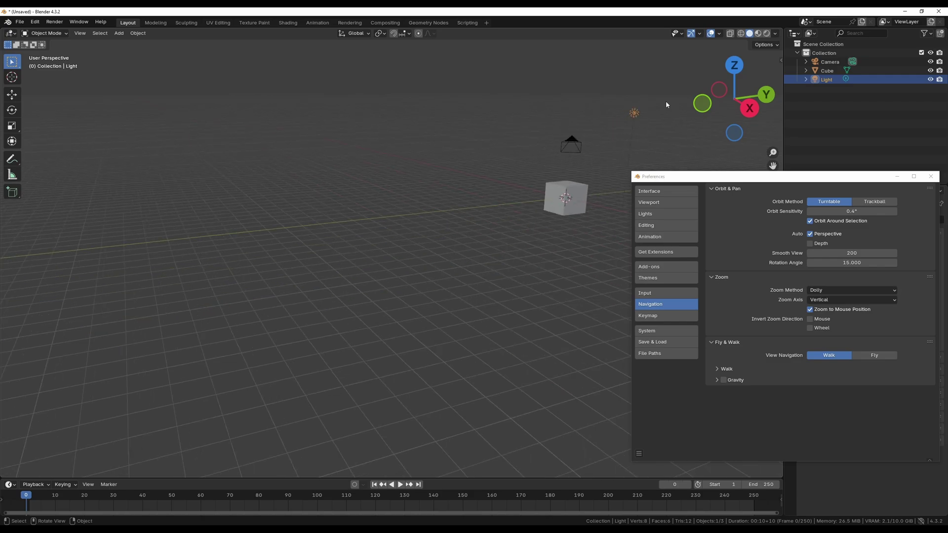
scroll(665, 100, "up", 2)
scroll(666, 101, "up", 3)
scroll(665, 101, "up", 2)
scroll(666, 101, "down", 4)
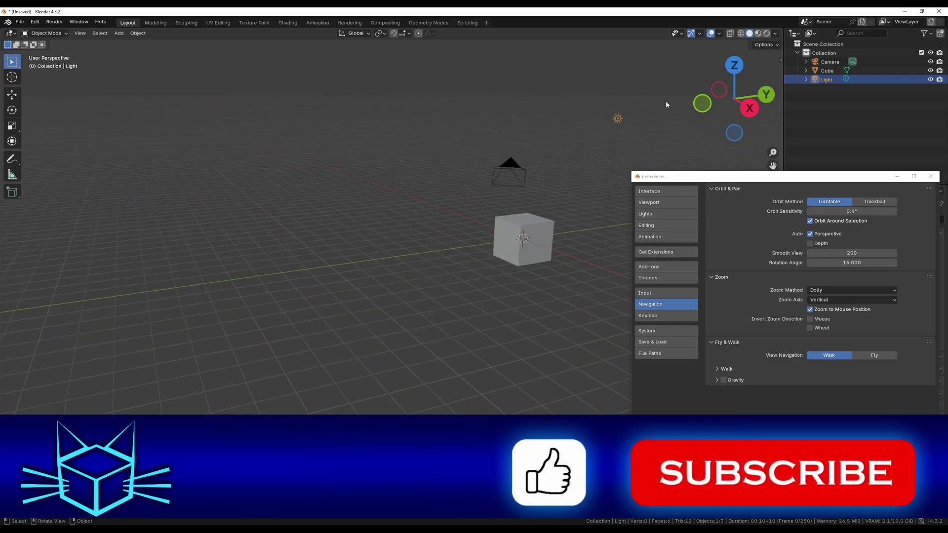
scroll(664, 107, "up", 2)
scroll(472, 297, "down", 4)
scroll(471, 296, "up", 5)
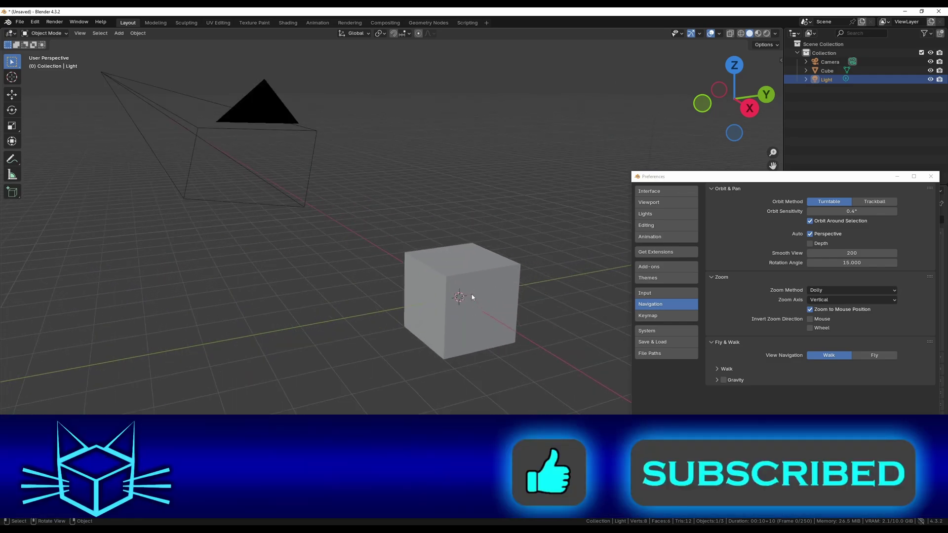
scroll(472, 296, "up", 2)
left_click(472, 296)
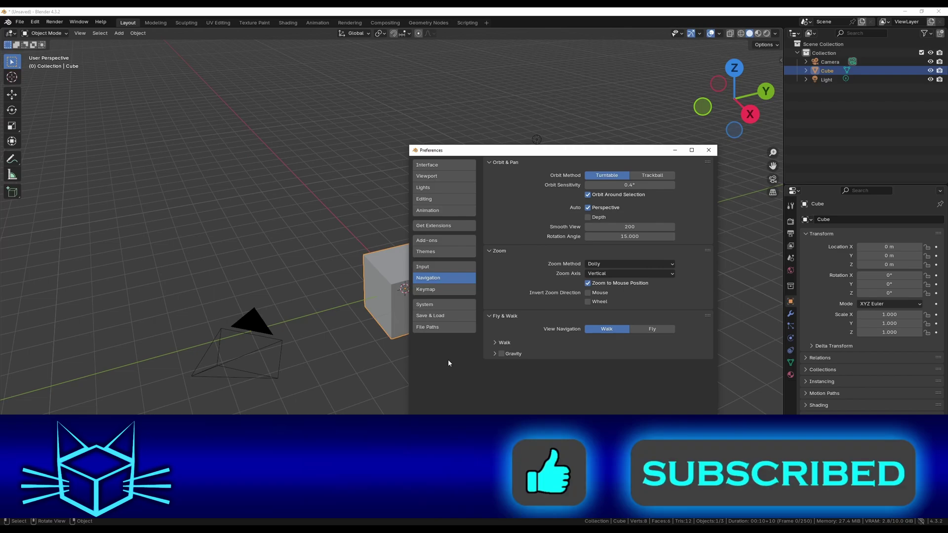
Show the Keymap preferences and keep the keymap preset set to Blender.
left_click(440, 290)
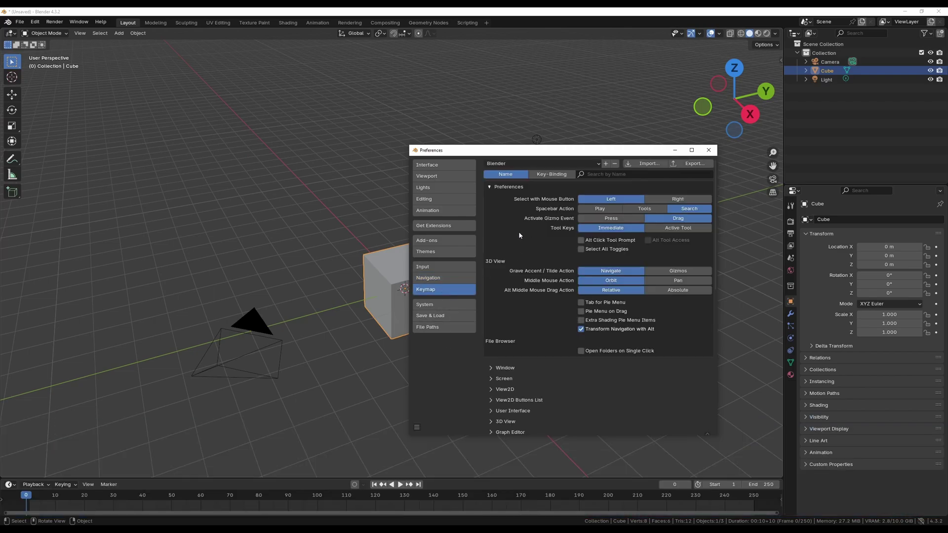
left_click(522, 165)
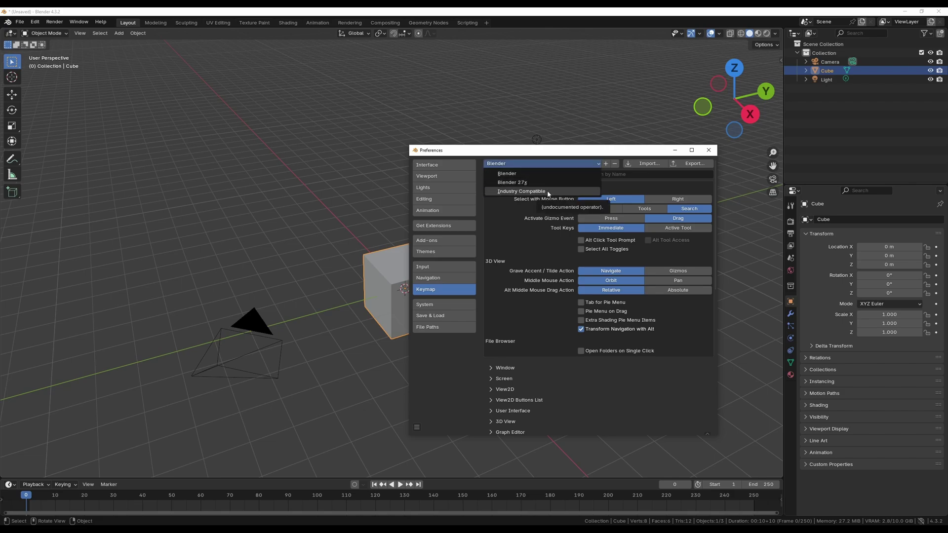
left_click(585, 161)
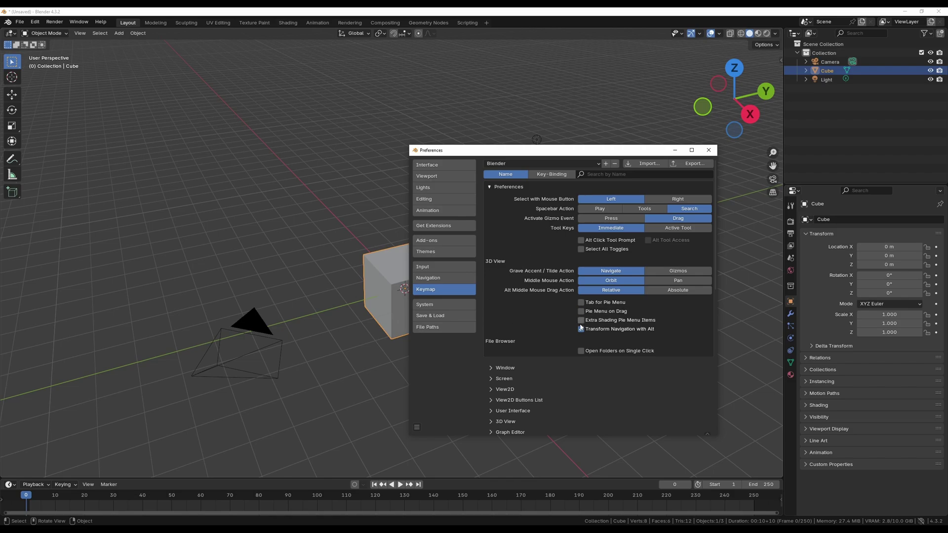
Enable Tab for Pie Menu and extra shading pie items, then review the interaction mode list.
left_click(593, 302)
left_click(591, 322)
left_click(56, 34)
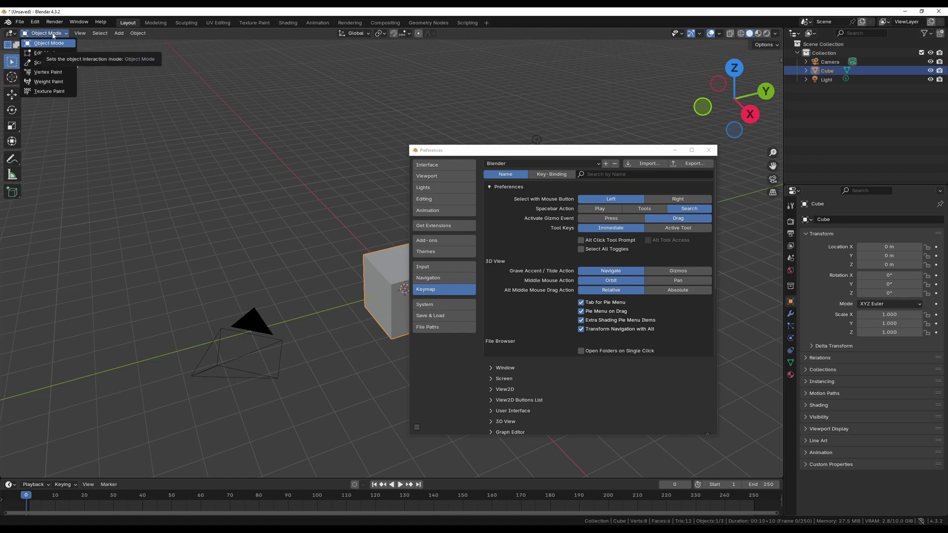
left_click(53, 36)
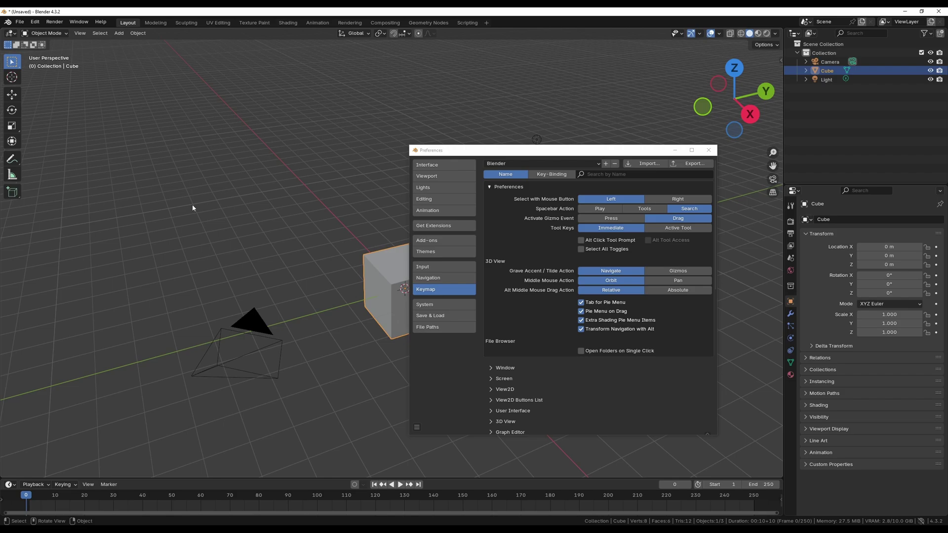
Toggle the cube into Edit Mode and back to Object Mode with Tab and the mode pie.
key("Tab")
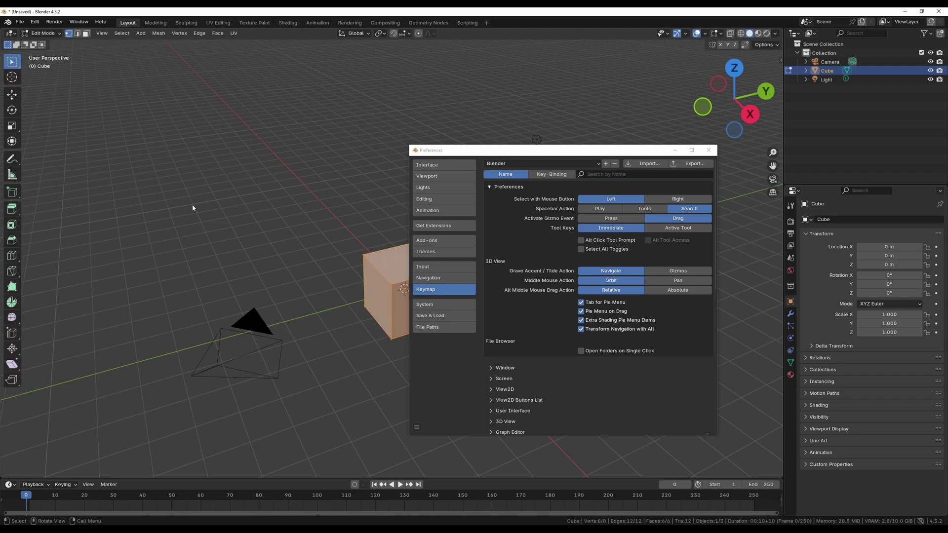
key("Tab")
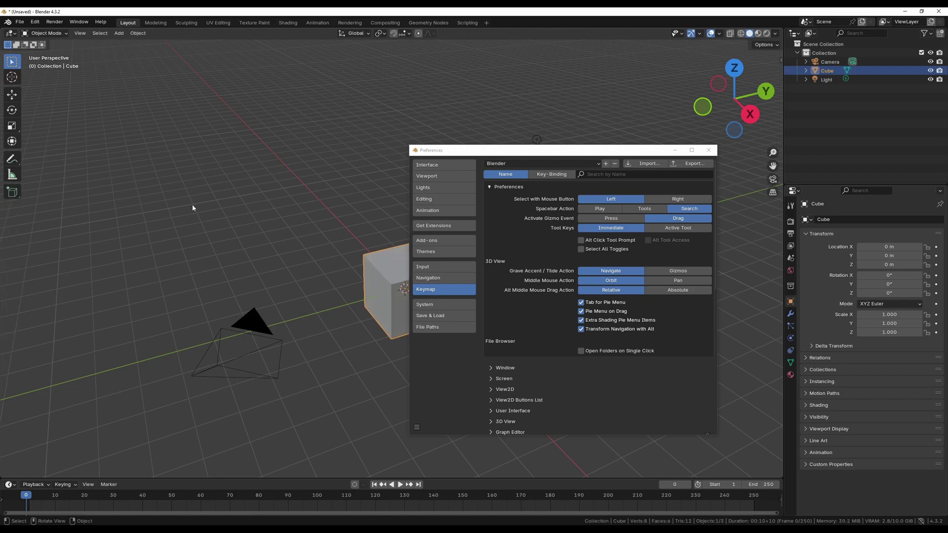
key("Tab")
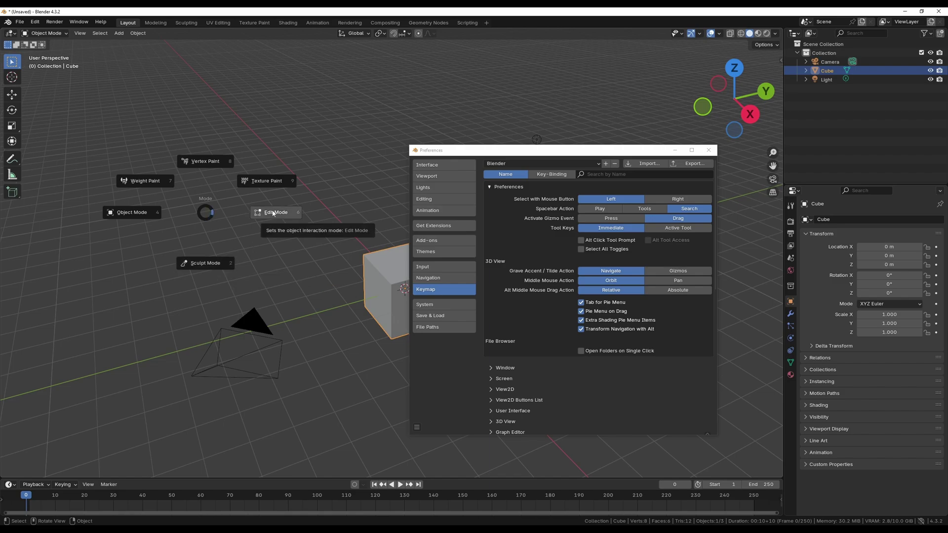
left_click(272, 213)
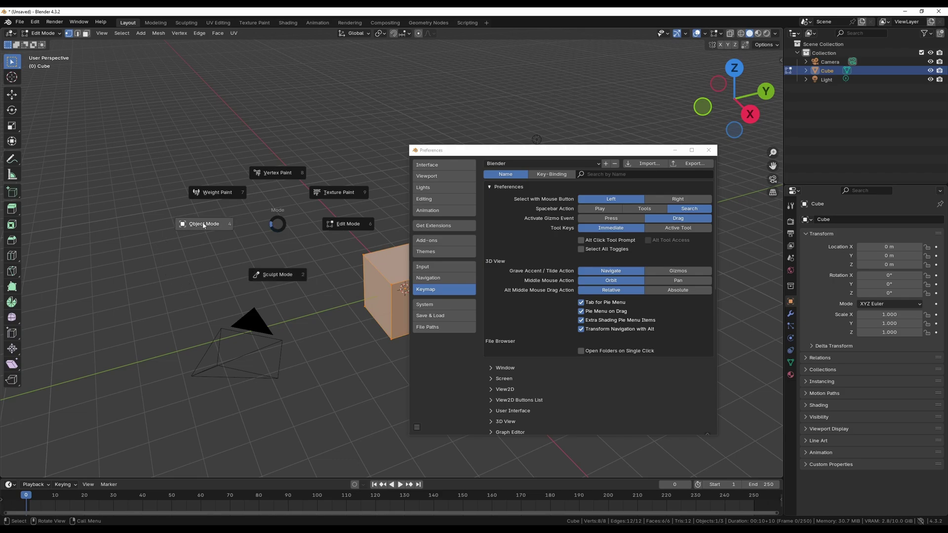
left_click(206, 225)
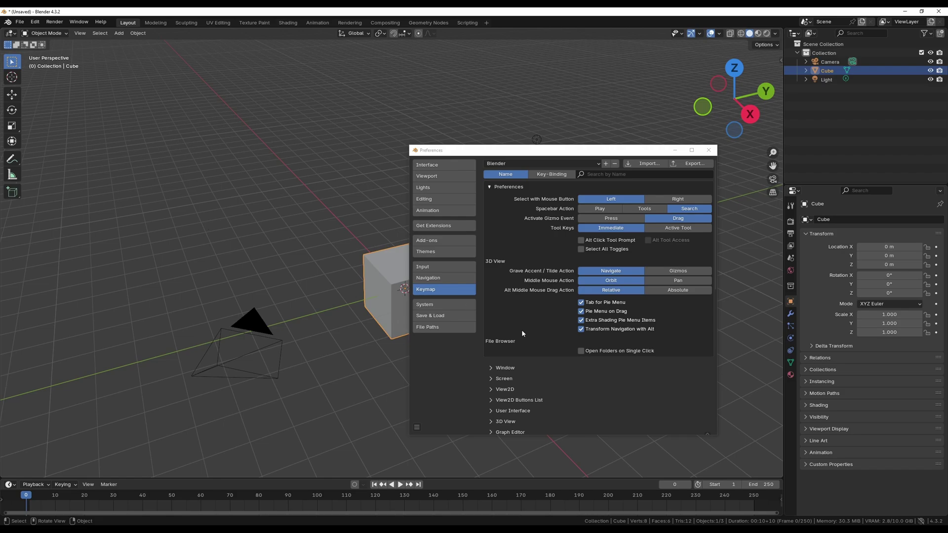
Expand the Window keymap entries and scroll through its shortcuts.
scroll(563, 327, "down", 3)
scroll(563, 327, "down", 3)
scroll(564, 327, "down", 3)
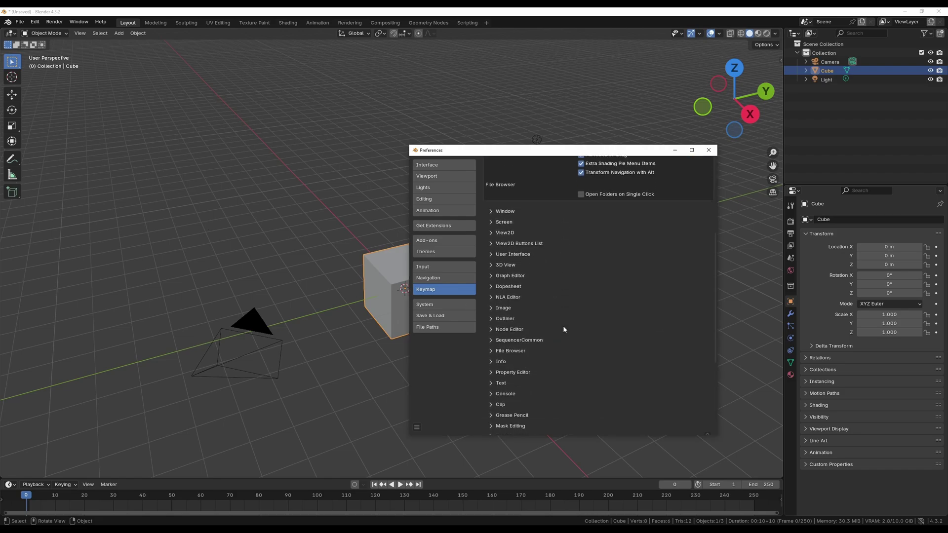
left_click(490, 211)
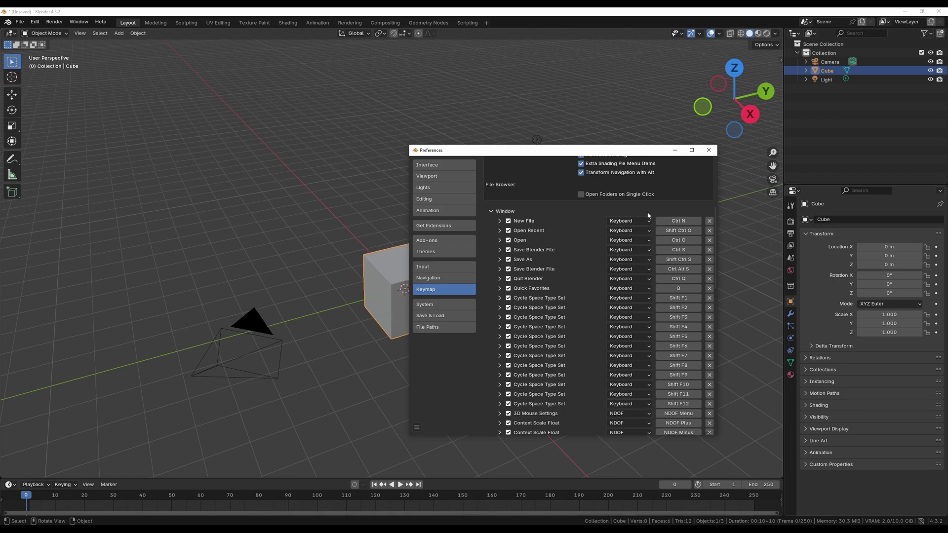
scroll(661, 243, "down", 3)
scroll(661, 243, "down", 3)
scroll(661, 242, "down", 3)
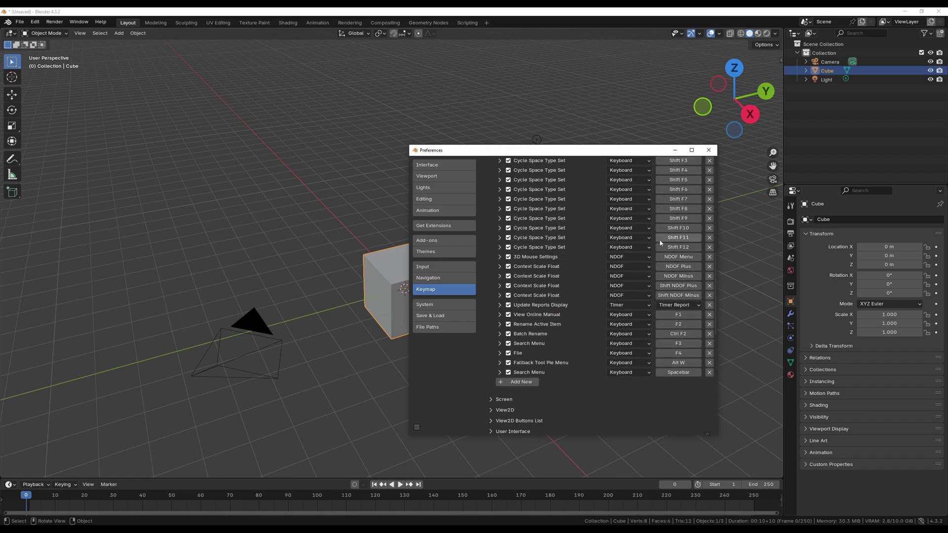
scroll(661, 243, "down", 3)
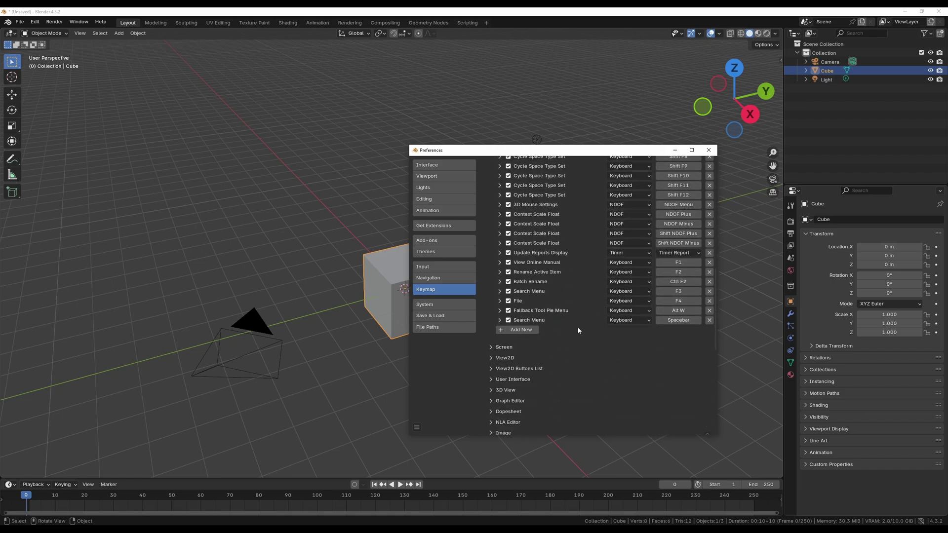
scroll(594, 396, "down", 5)
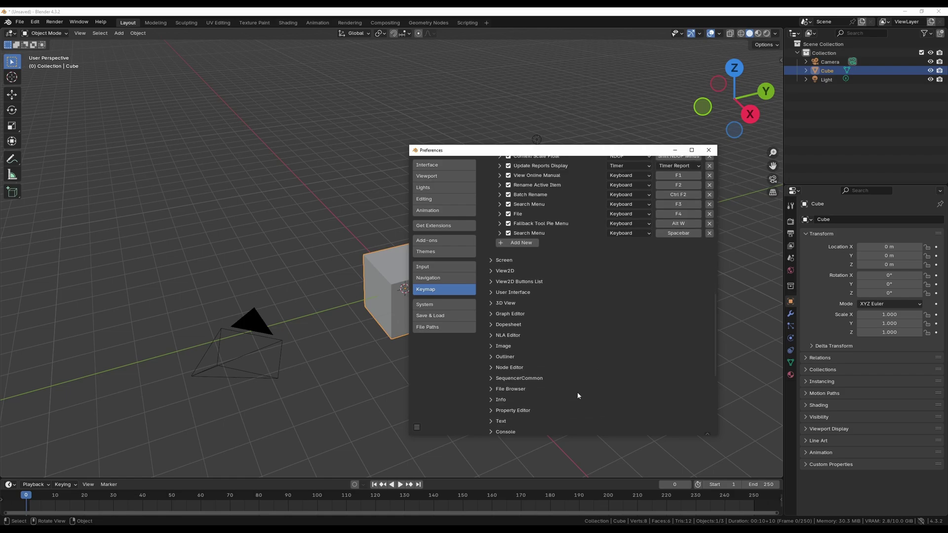
Browse the 3D View > Mesh > Mesh (Global) shortcuts, then switch to System preferences.
left_click(491, 303)
scroll(495, 289, "down", 3)
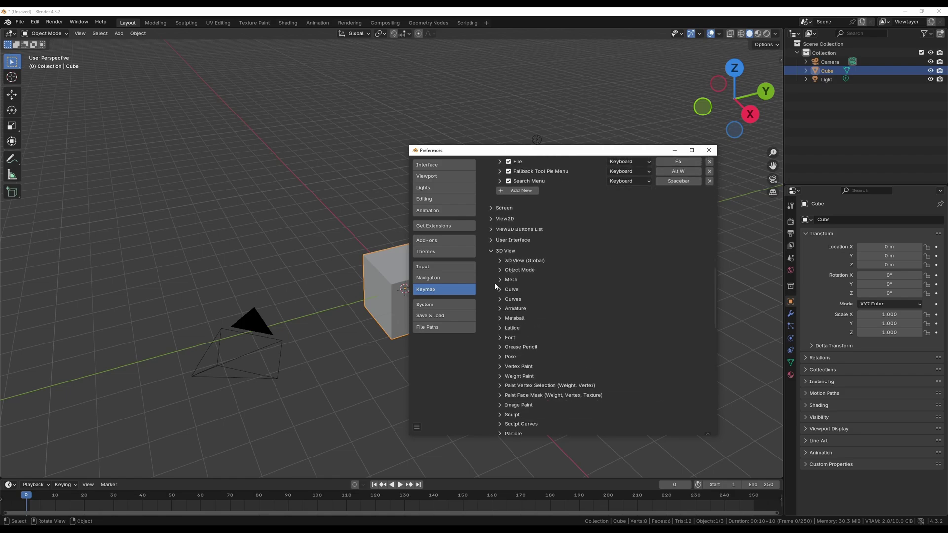
left_click(502, 283)
left_click(514, 290)
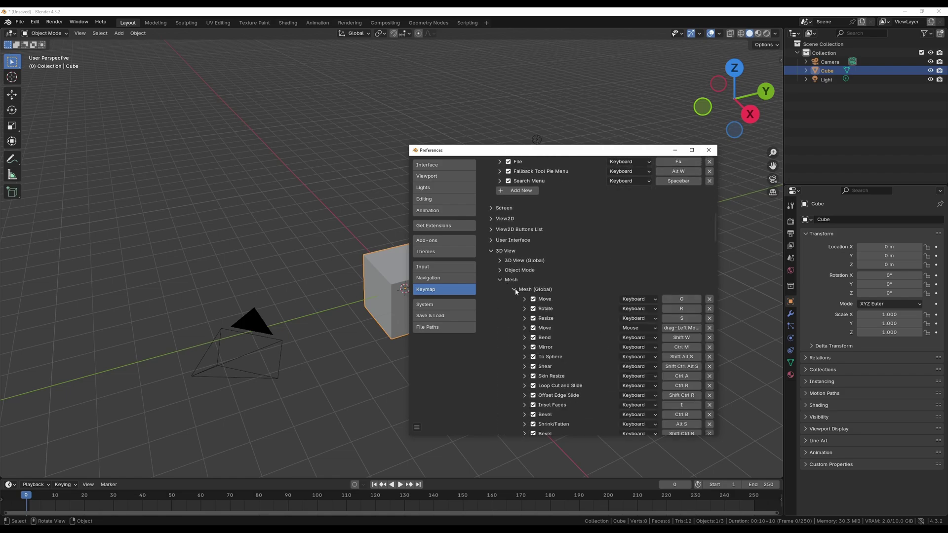
scroll(555, 289, "down", 4)
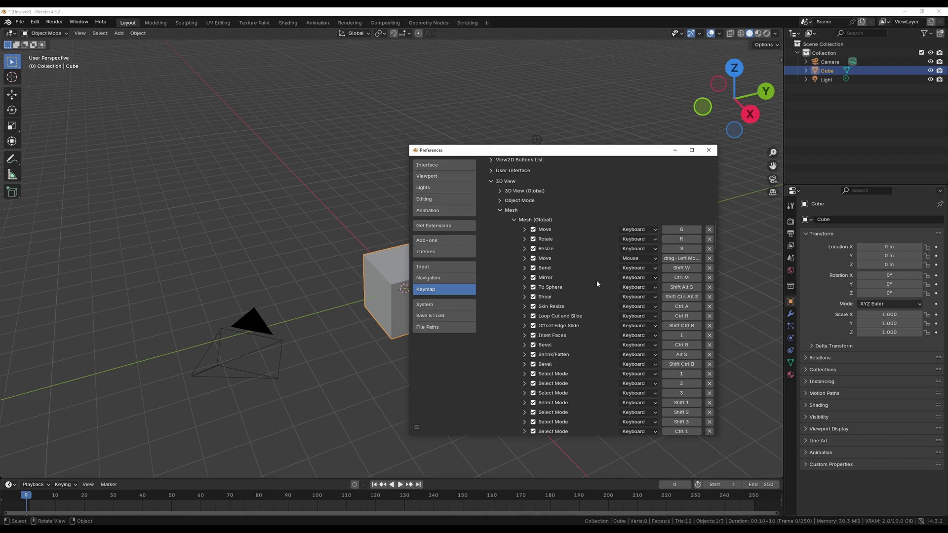
scroll(596, 284, "down", 4)
scroll(597, 284, "down", 4)
scroll(597, 284, "down", 4)
scroll(597, 284, "down", 4)
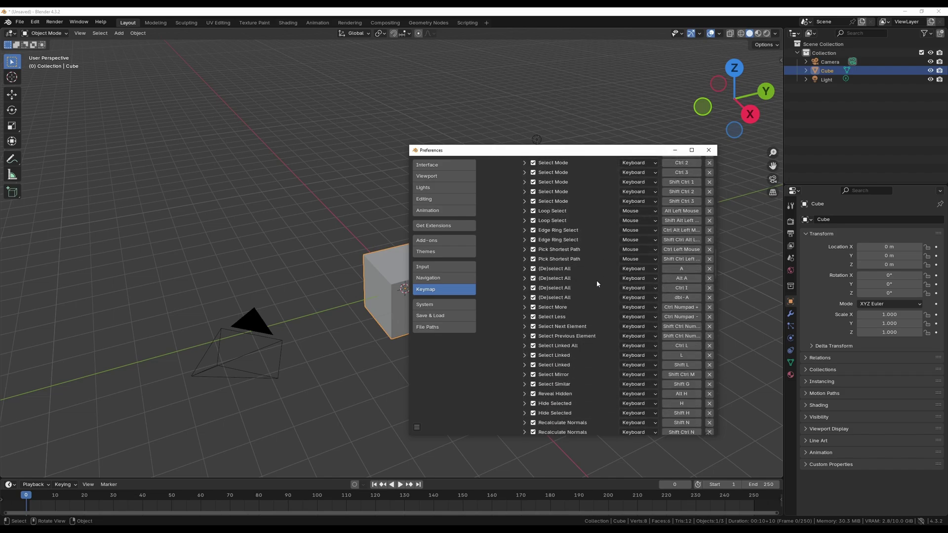
scroll(596, 284, "down", 2)
scroll(596, 284, "down", 4)
scroll(597, 284, "down", 4)
scroll(596, 283, "down", 4)
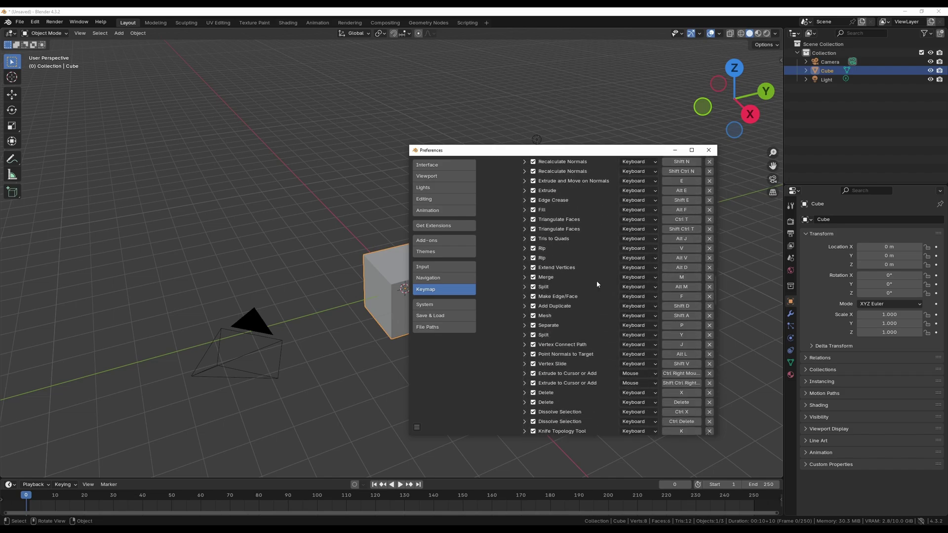
scroll(596, 284, "down", 4)
scroll(597, 284, "down", 4)
scroll(596, 284, "down", 4)
scroll(597, 284, "down", 2)
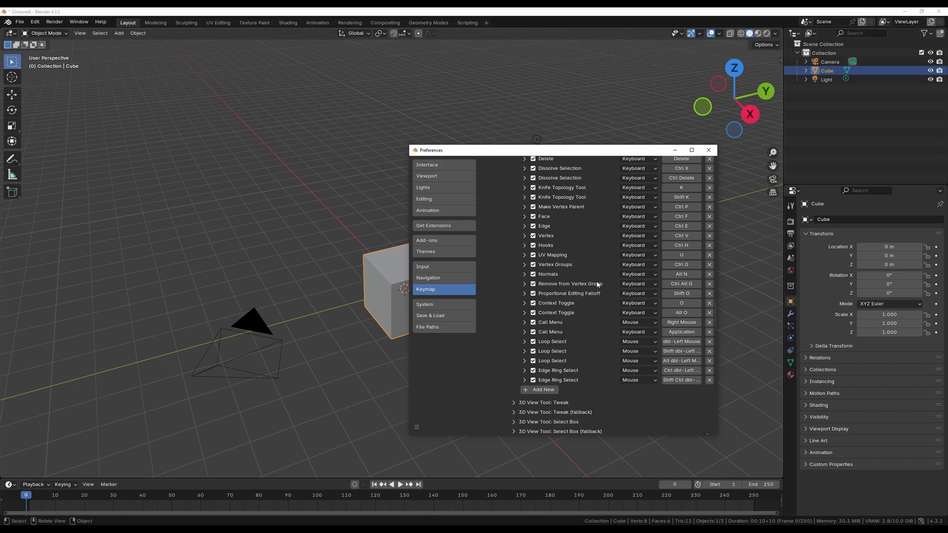
scroll(597, 284, "down", 1)
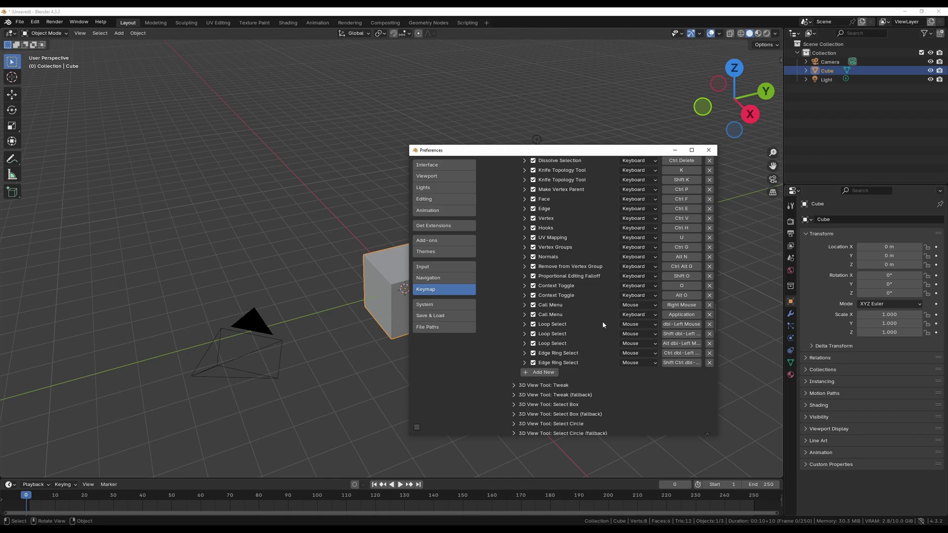
scroll(543, 306, "up", 15)
left_click(443, 307)
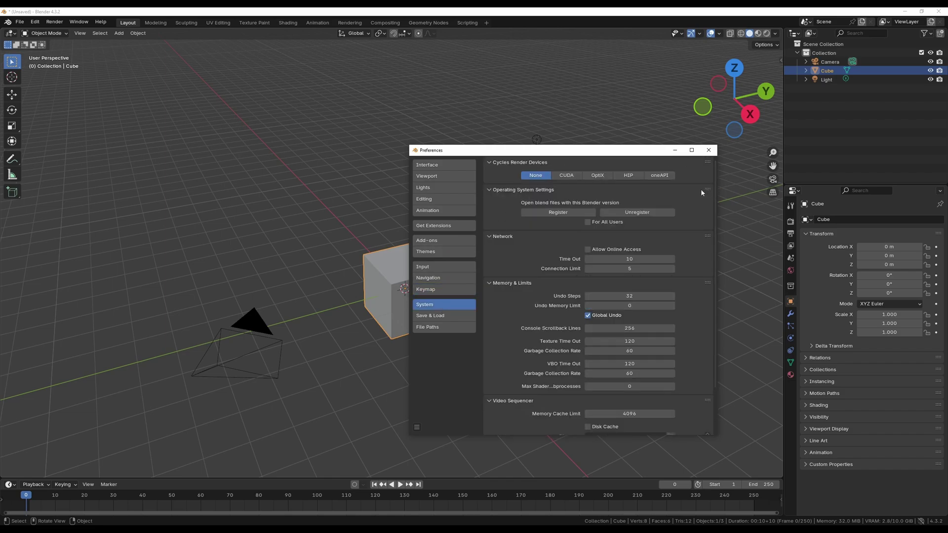
Set Cycles render devices to CUDA, raise Undo Steps to 256, and go to Save & Load.
left_click(567, 176)
left_click(597, 176)
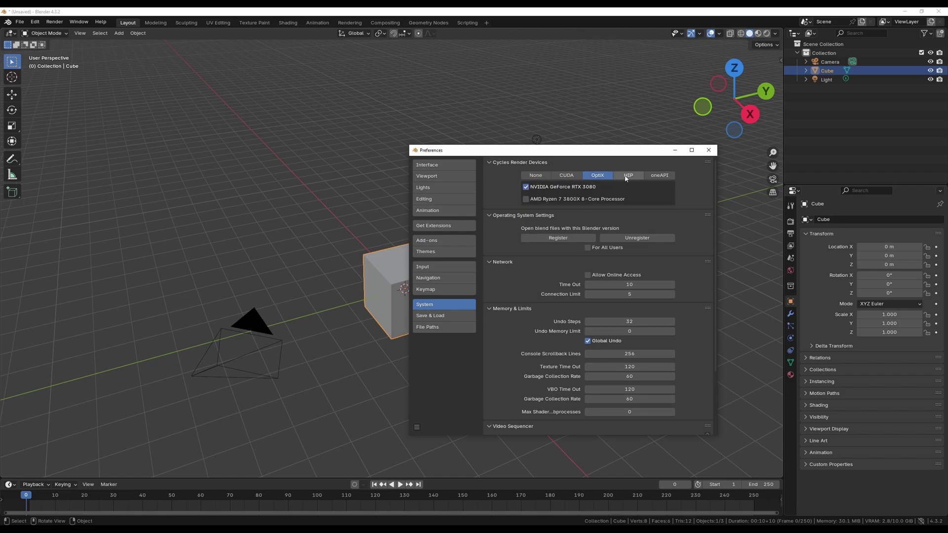
left_click(627, 176)
left_click(669, 176)
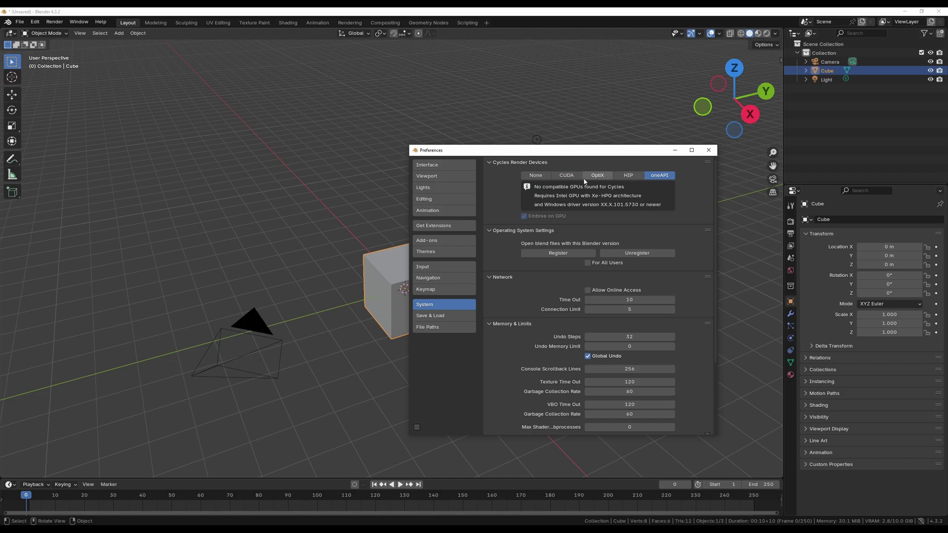
left_click(570, 176)
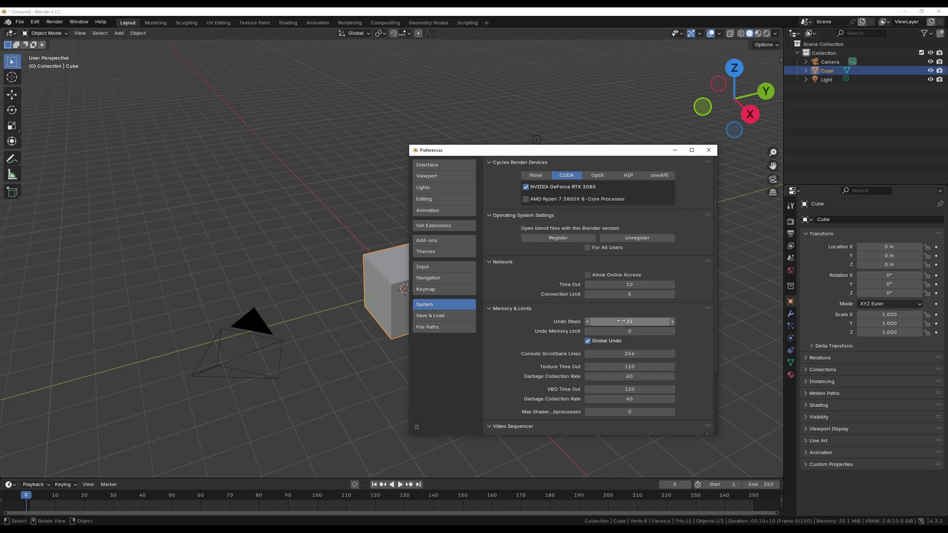
left_click_drag(620, 322, 672, 321)
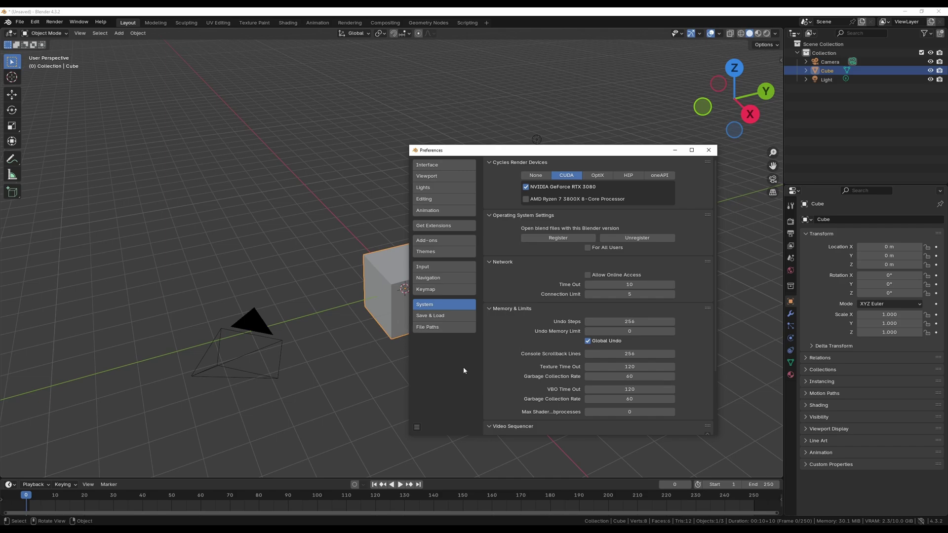
left_click(449, 317)
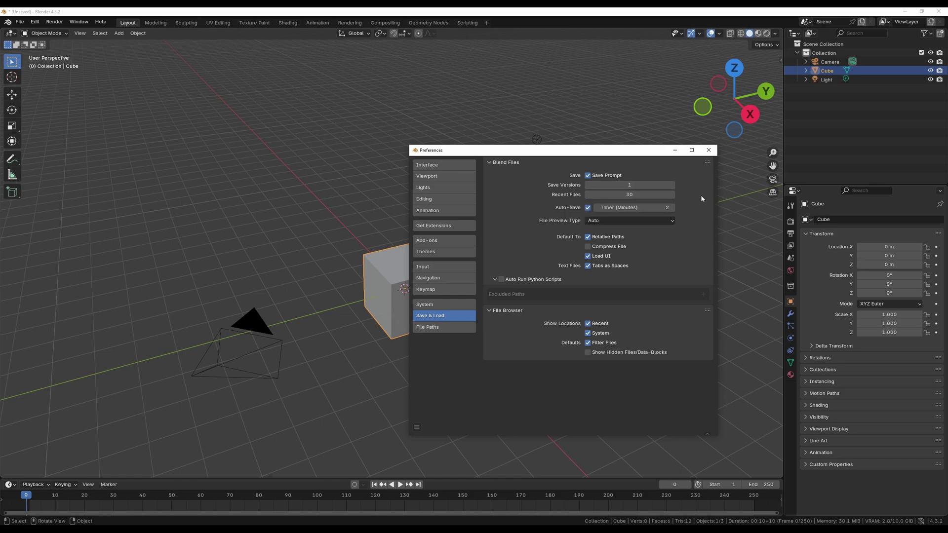
Keep Auto-Save enabled and set its Timer (Minutes) to 1.
left_click(588, 209)
left_click(588, 208)
mouse_move(634, 207)
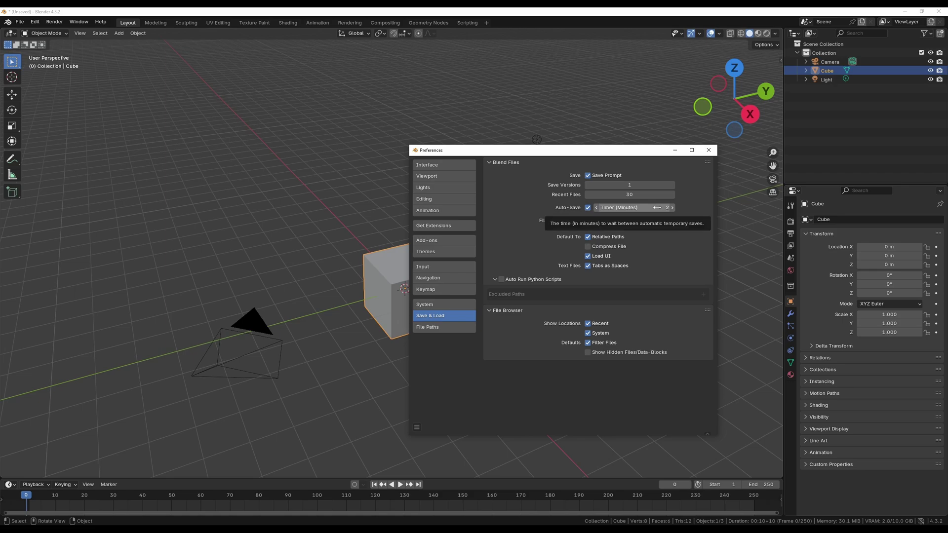
left_click(656, 207)
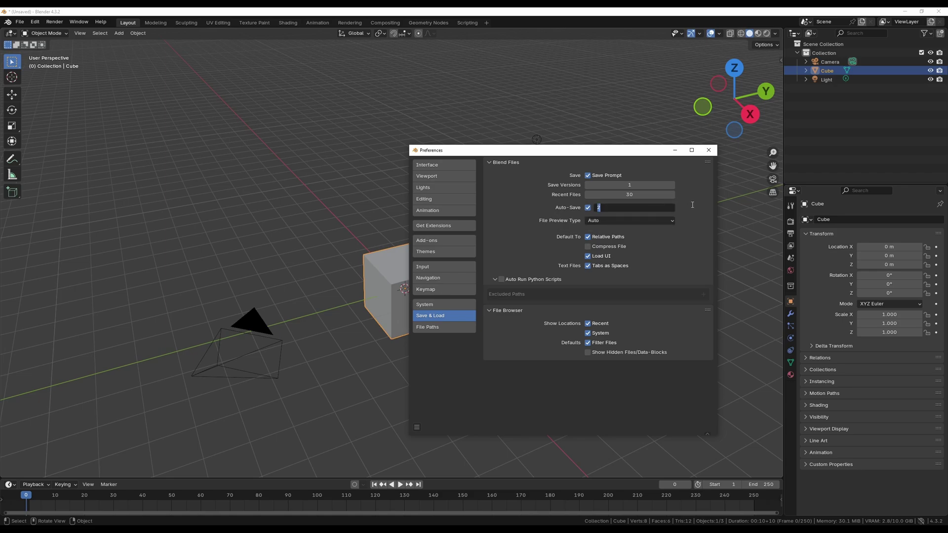
type("1")
key("Return")
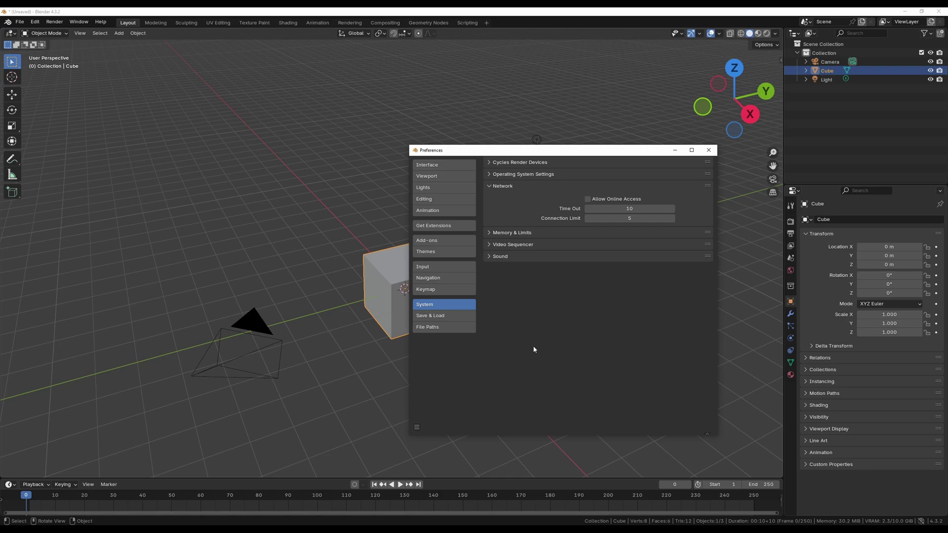
Go to Add-ons > Get Extensions and allow Blender online access.
left_click(439, 240)
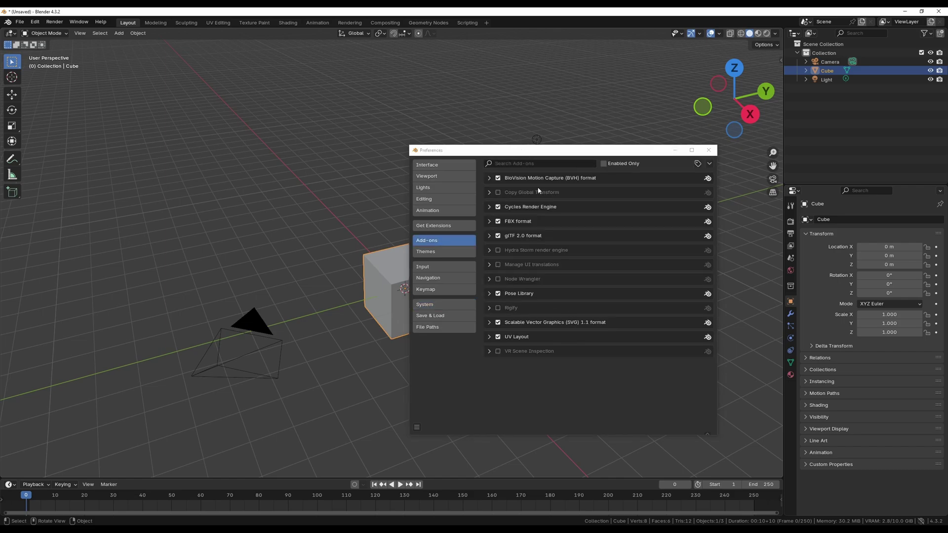
left_click(555, 434)
left_click(447, 225)
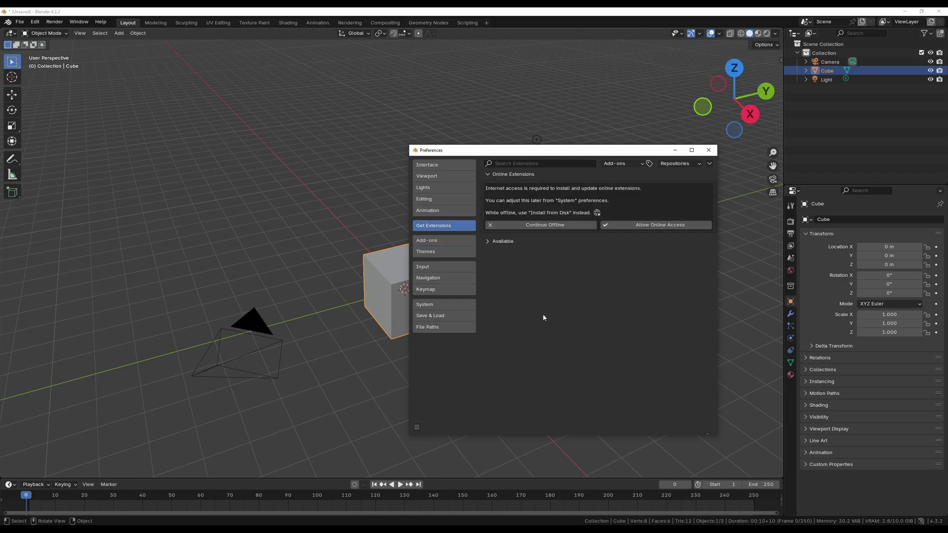
left_click(675, 225)
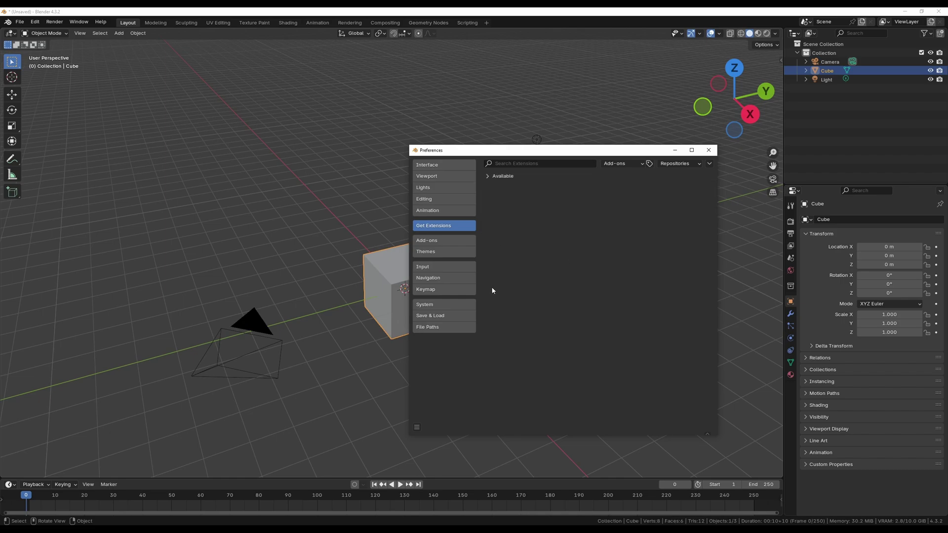
Check network access, then search the Available extensions for 'Loo' and expand LoopTools.
left_click(435, 305)
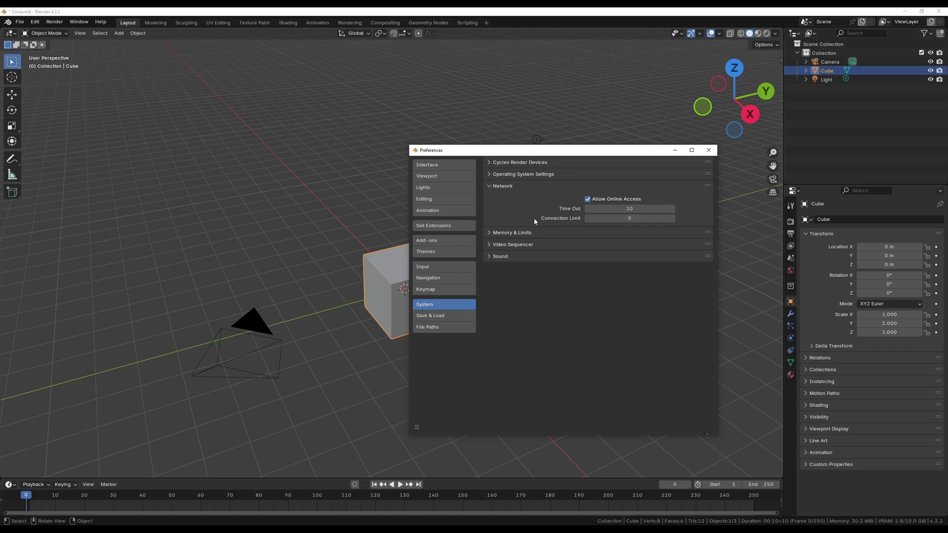
left_click(454, 227)
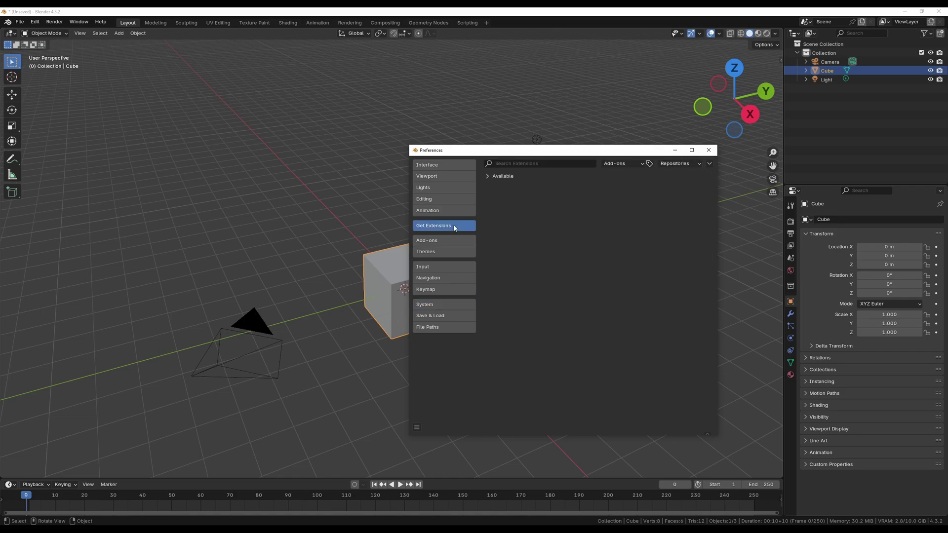
left_click(488, 176)
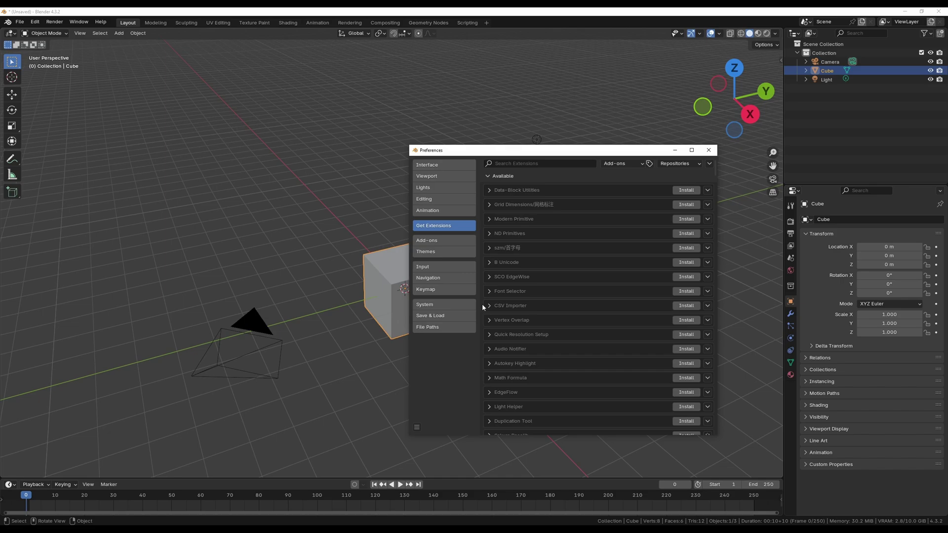
left_click(533, 165)
type("Loo")
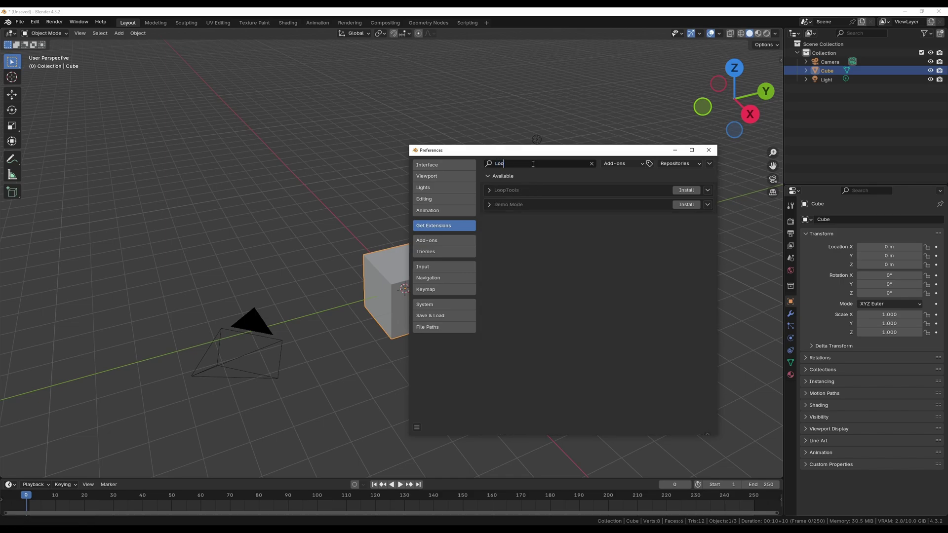
left_click(489, 190)
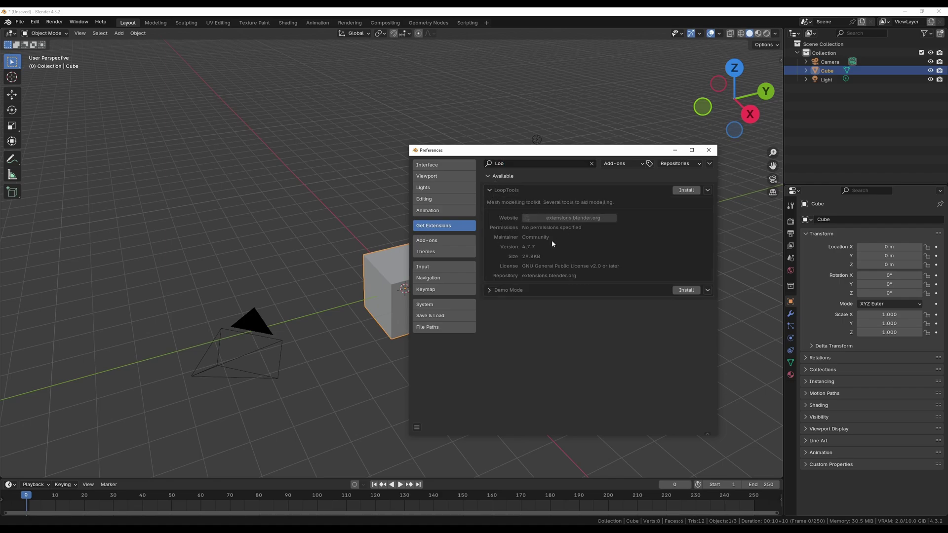